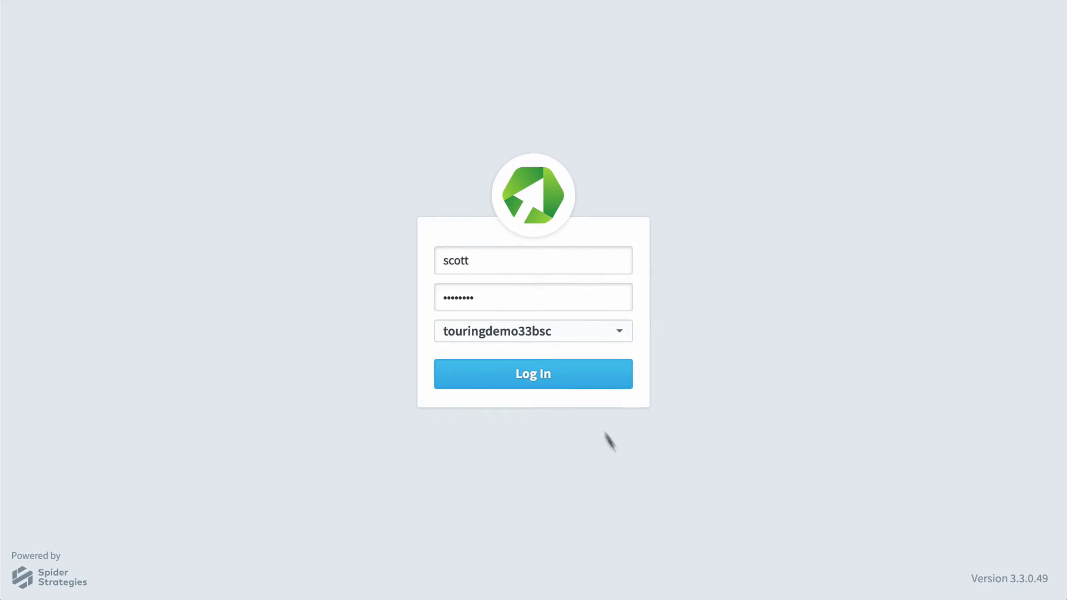
- Log in to the QuickScore scorecard workspace
{"action": "left_click", "coordinate": [566, 382]}
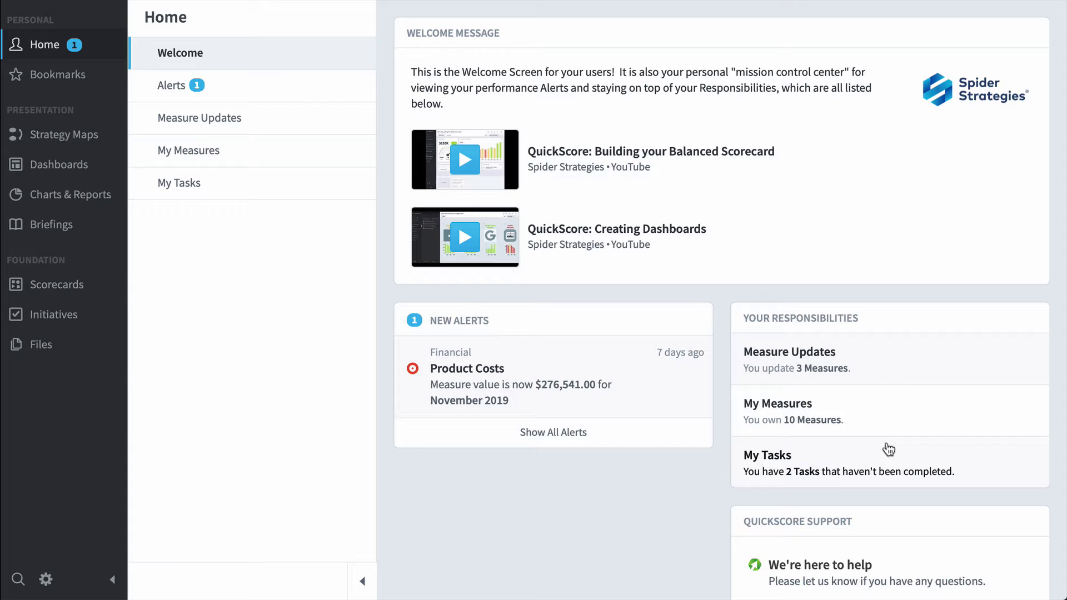
- Enter November 2019 actuals: Product Revenue 470000, Training Revenue 258000, Book Revenue 33000
{"action": "left_click", "coordinate": [900, 368]}
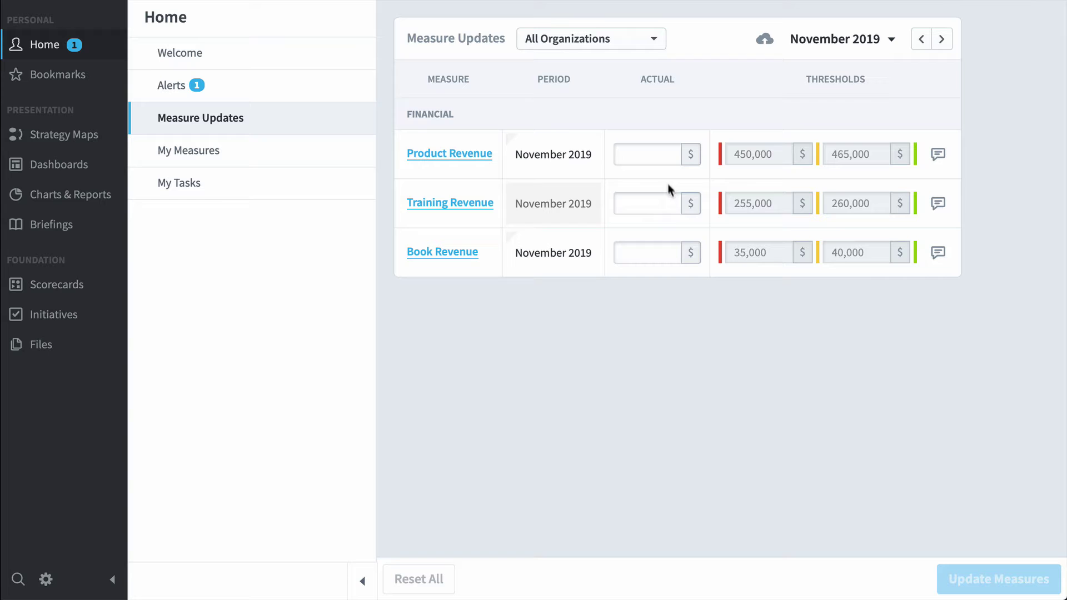
{"action": "left_click", "coordinate": [648, 154]}
{"action": "type", "text": "4750000"}
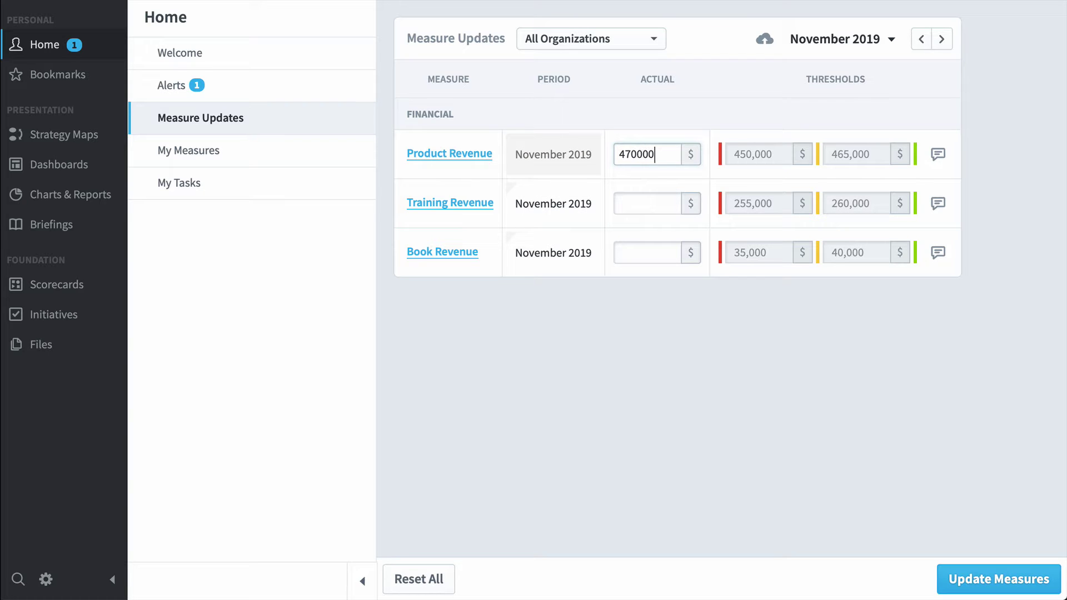
{"action": "key", "text": "Return"}
{"action": "type", "text": "258000"}
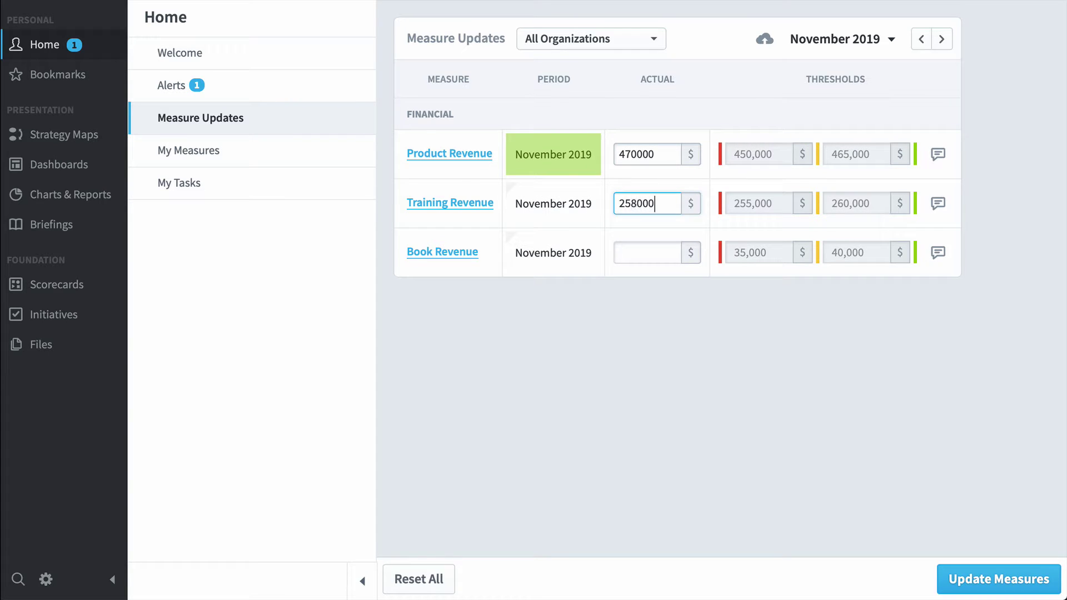
{"action": "key", "text": "Return"}
{"action": "type", "text": "33000"}
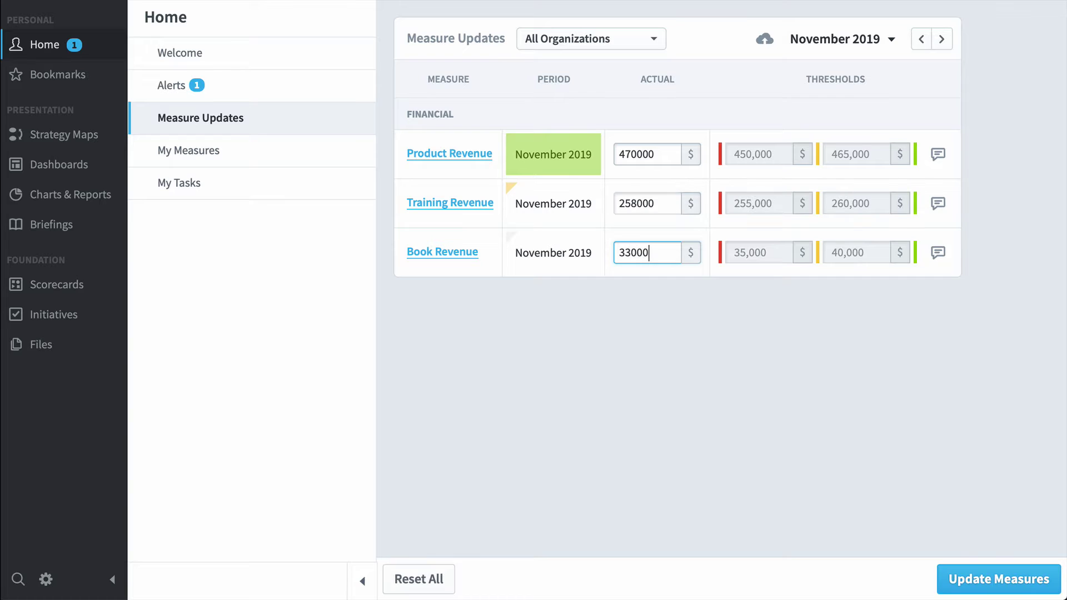
{"action": "key", "text": "Return"}
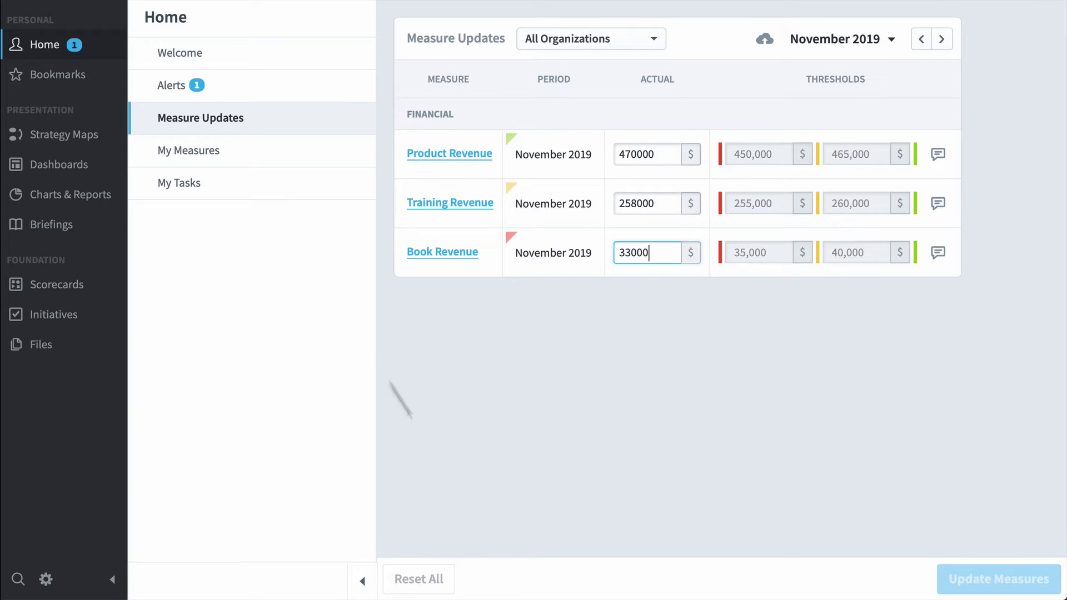
- Show My Measures filtered to the three red measures
{"action": "left_click", "coordinate": [211, 161]}
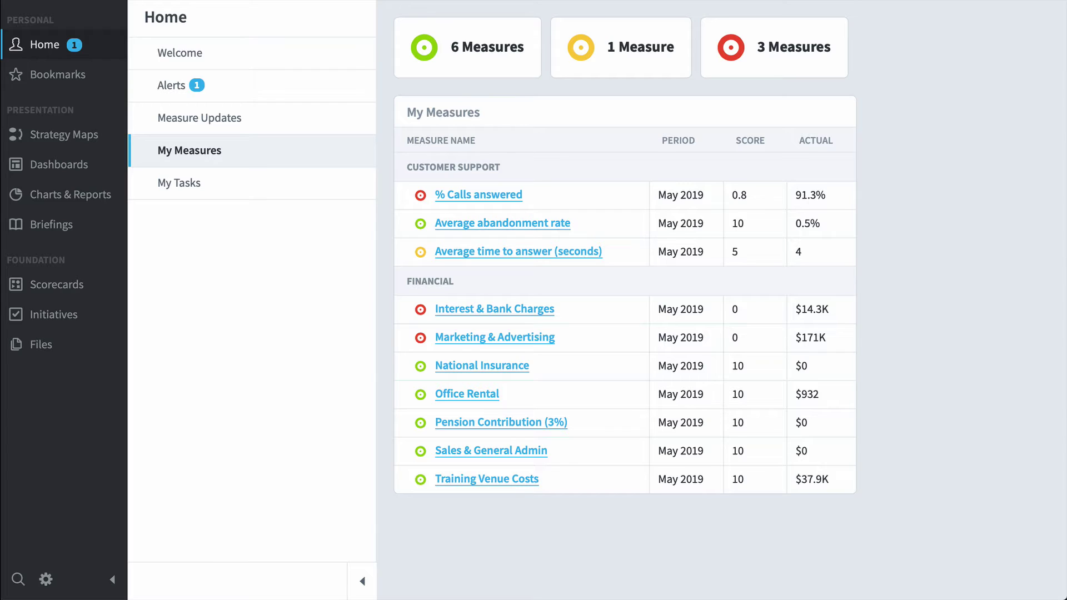
{"action": "left_click", "coordinate": [777, 40]}
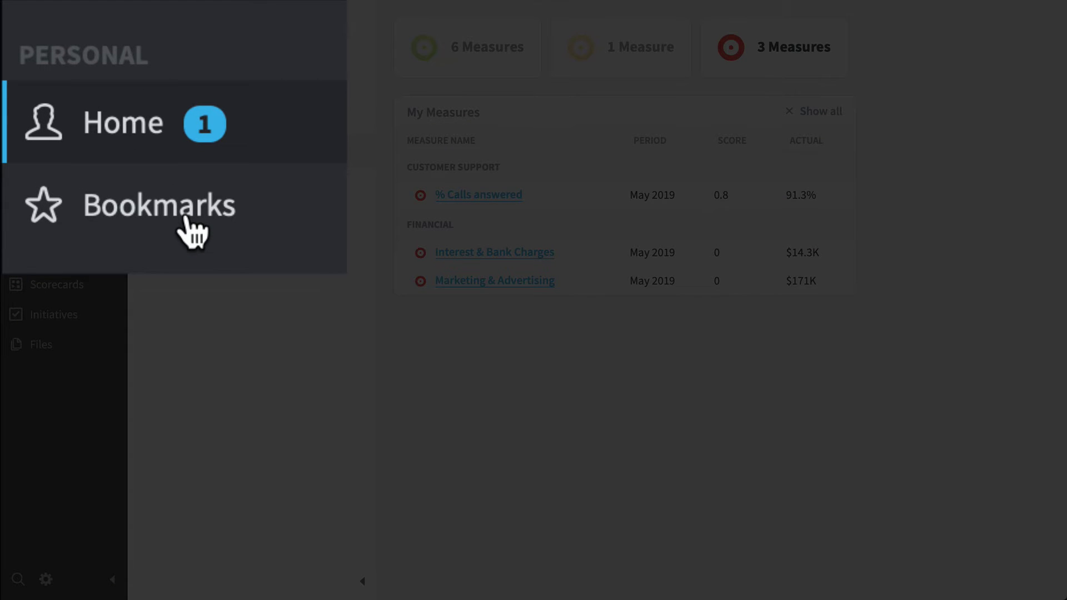
- From Bookmarks, view the Mobileworld Strategy Map, then open the Sales Pipeline dashboard
{"action": "left_click", "coordinate": [67, 78]}
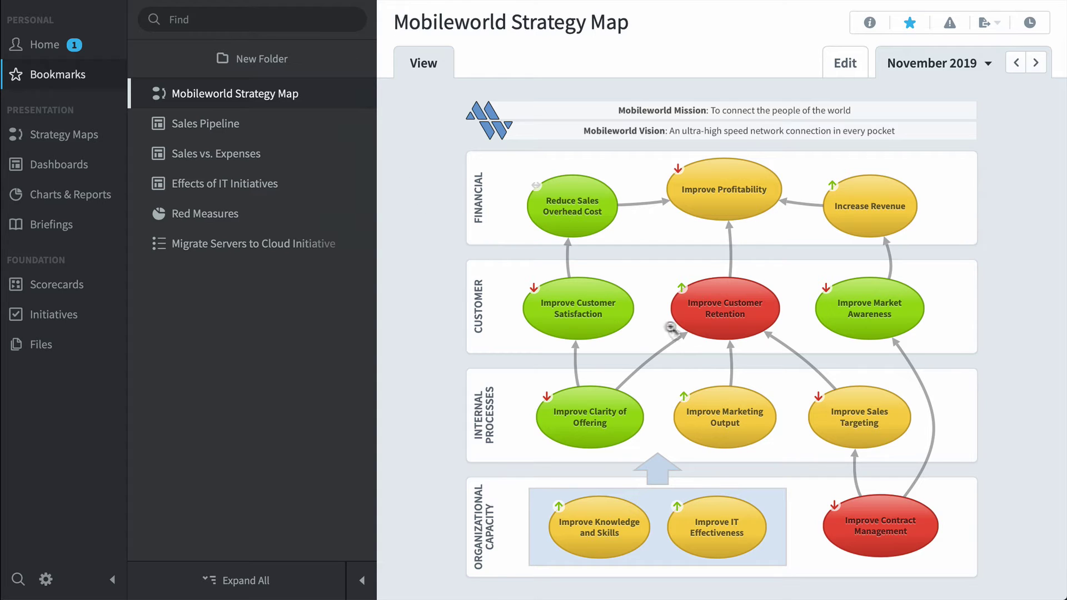
{"action": "mouse_move", "coordinate": [749, 329]}
{"action": "left_click", "coordinate": [240, 127]}
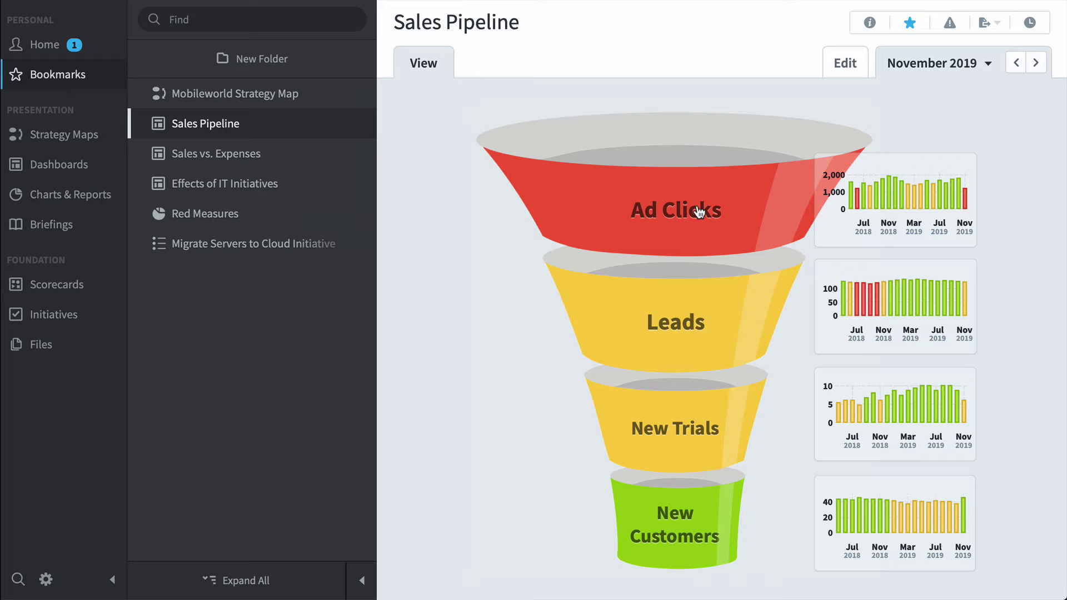
- Review the Sales vs. Expenses sparklines, then open the Effects of IT Initiatives dashboard
{"action": "left_click", "coordinate": [252, 162]}
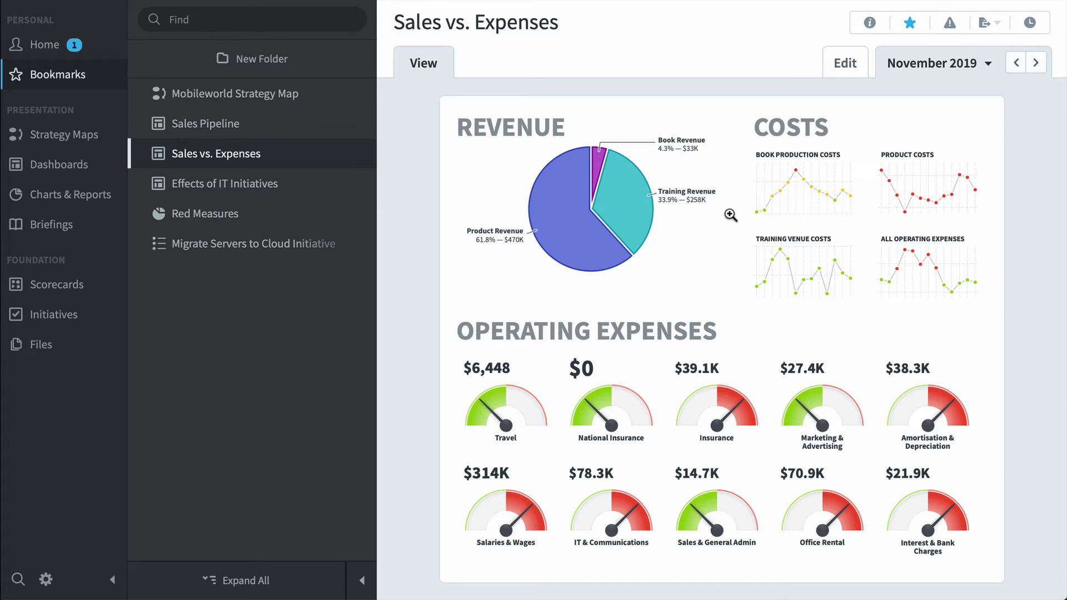
{"action": "mouse_move", "coordinate": [884, 195]}
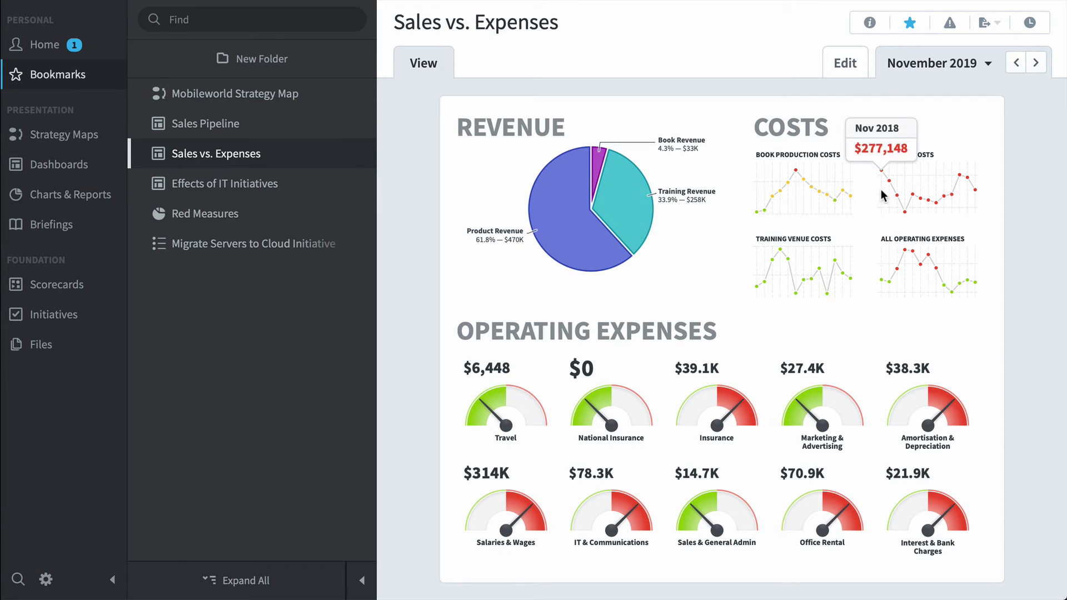
{"action": "mouse_move", "coordinate": [964, 268]}
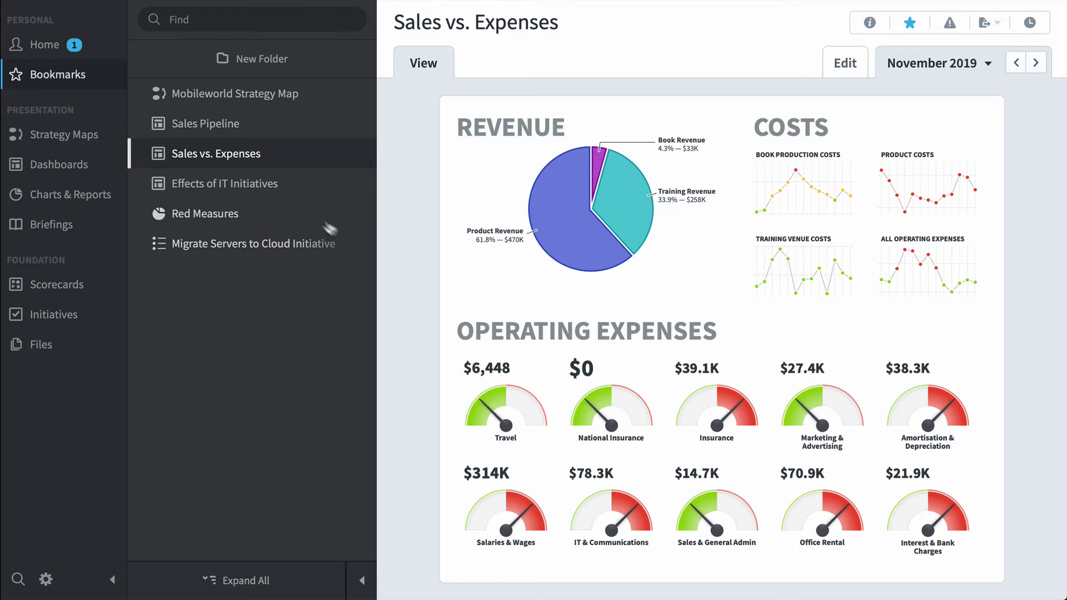
{"action": "left_click", "coordinate": [276, 187]}
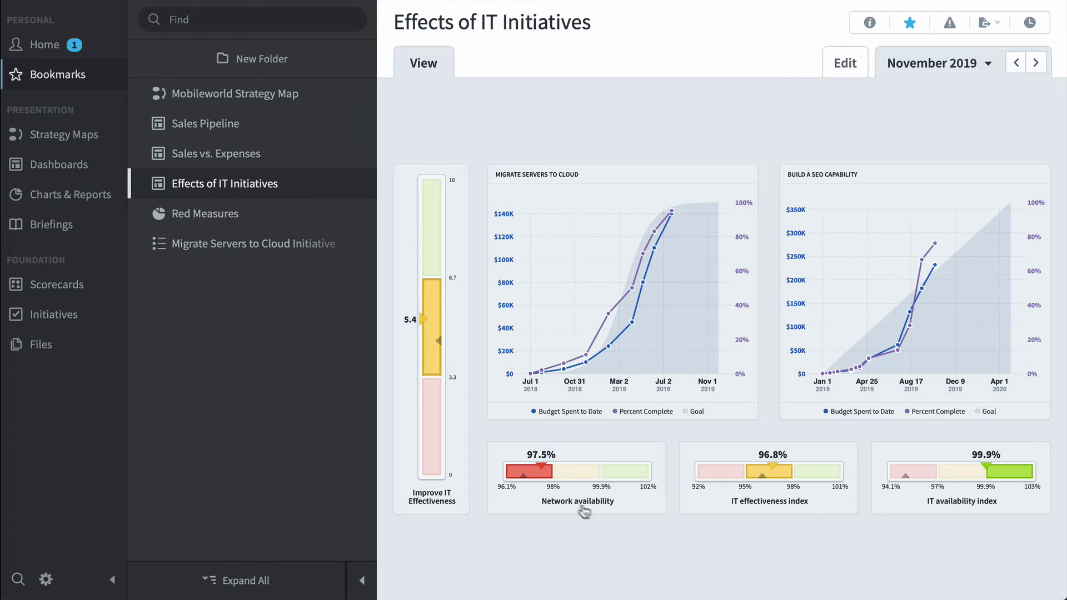
- Enlarge and scroll across the dashboard charts, then open the Red Measures report
{"action": "left_click", "coordinate": [542, 531]}
{"action": "mouse_move", "coordinate": [648, 285]}
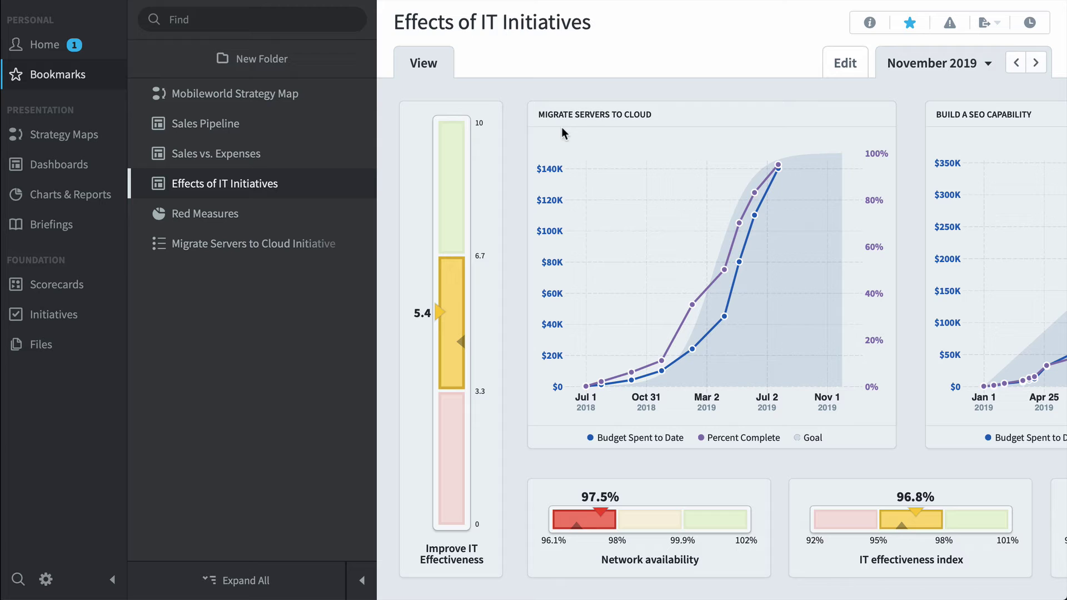
{"action": "scroll", "coordinate": [936, 156], "scroll_direction": "right", "scroll_amount": 5}
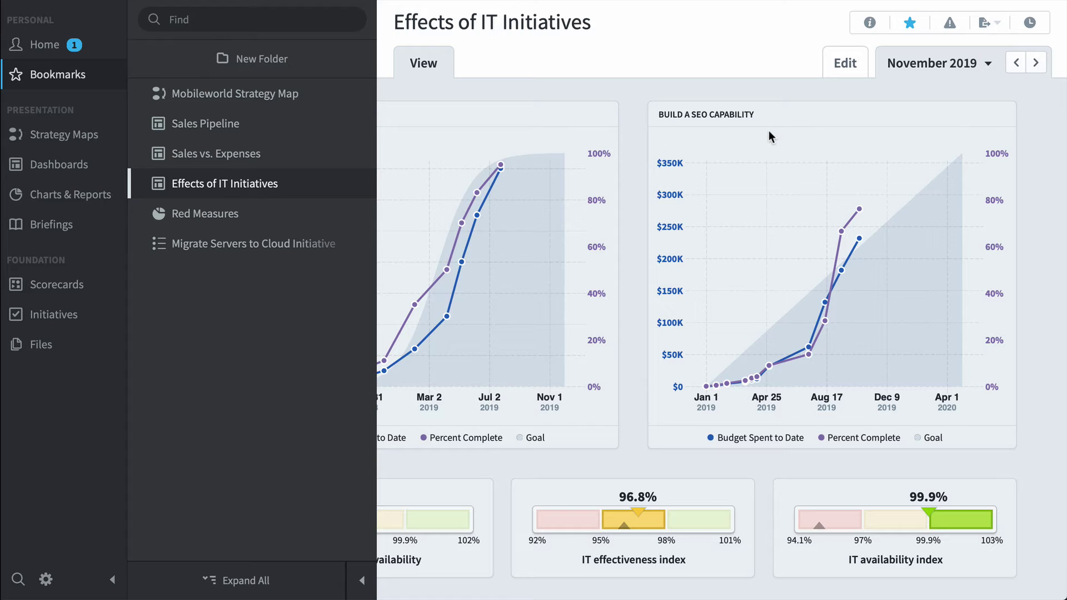
{"action": "left_click", "coordinate": [235, 218]}
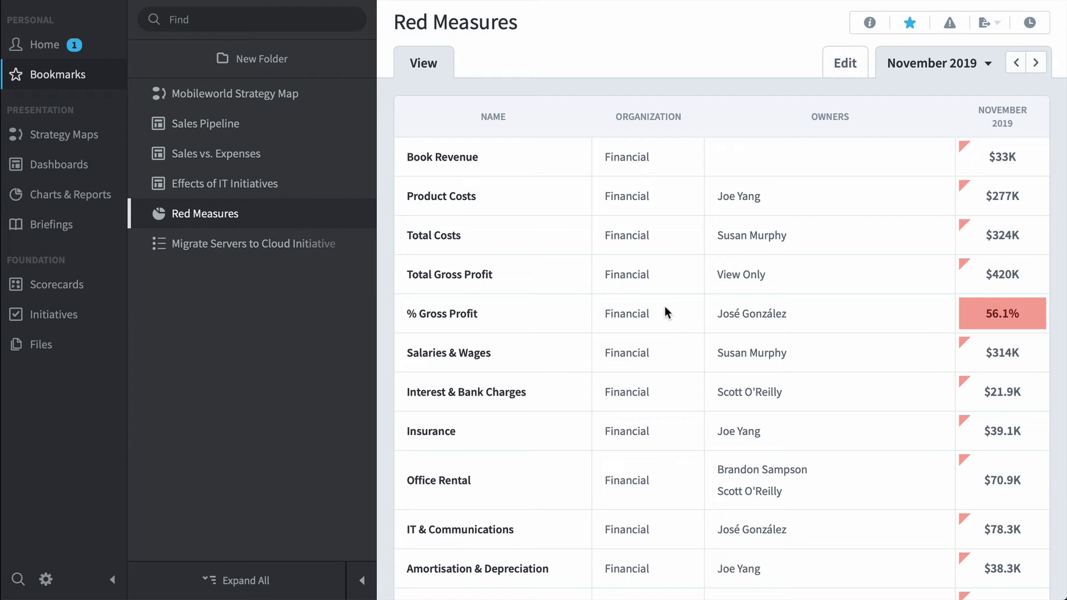
- Open the Migrate Servers to Cloud initiative and review its historical chart and related items
{"action": "left_click", "coordinate": [296, 247]}
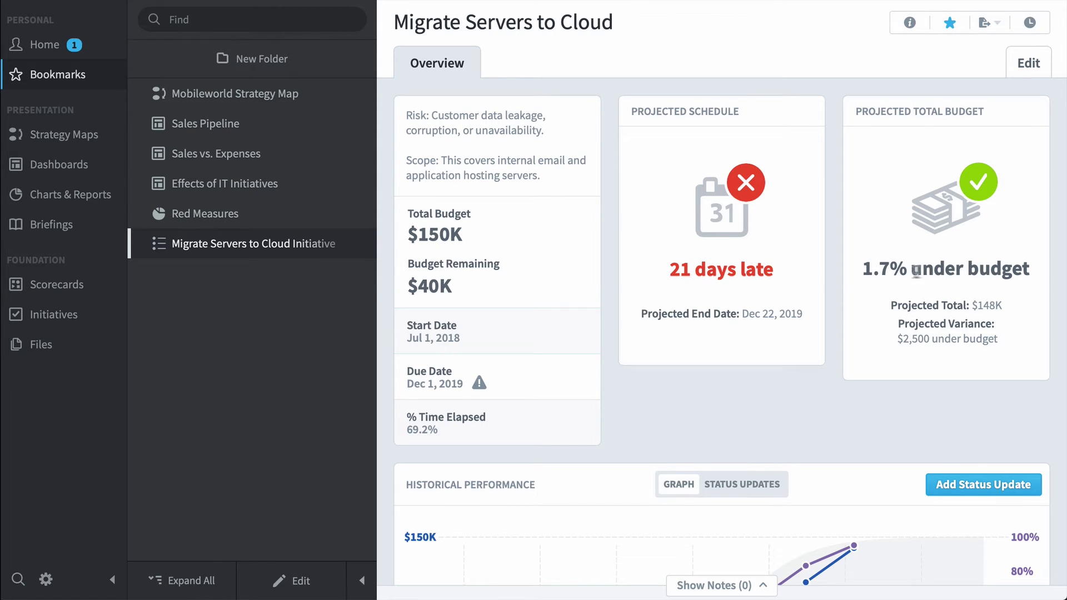
{"action": "scroll", "coordinate": [839, 436], "scroll_direction": "down", "scroll_amount": 6}
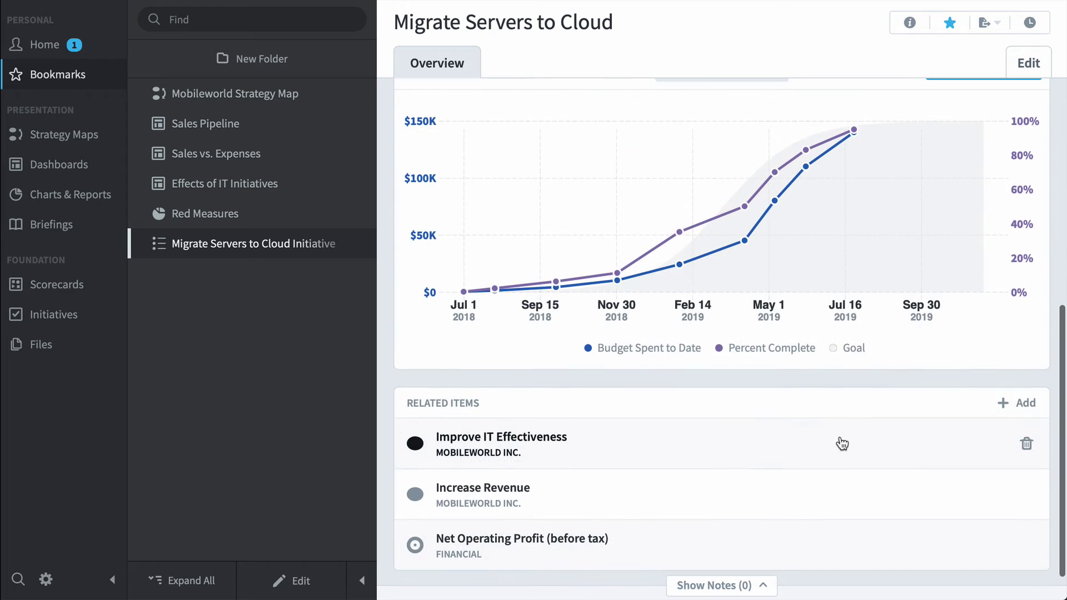
{"action": "mouse_move", "coordinate": [560, 287]}
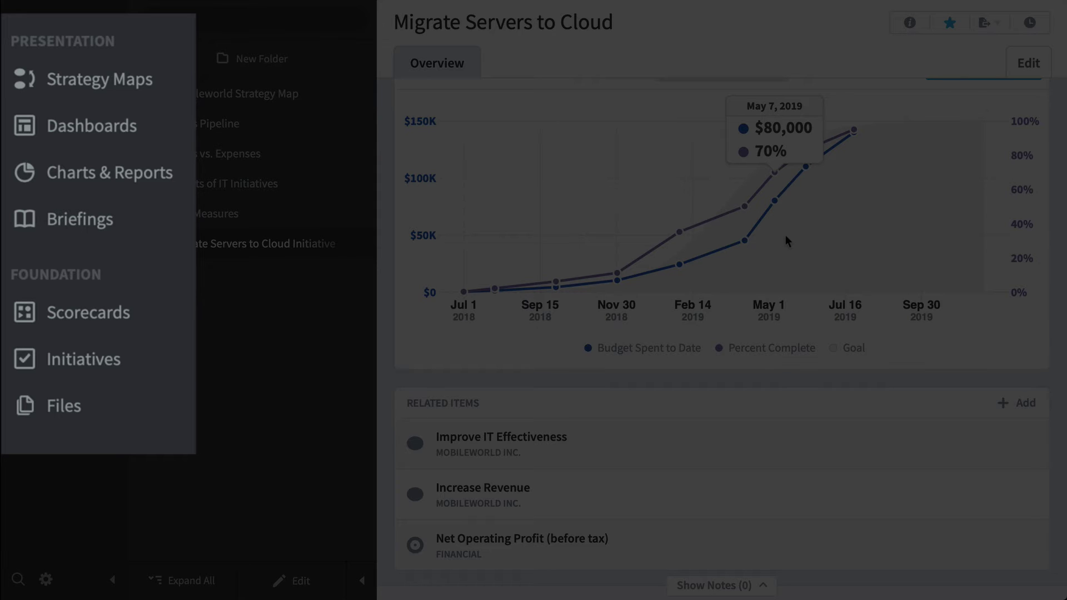
- Open the Mobileworld Inc. scorecard from the Scorecards organization chooser
{"action": "scroll", "coordinate": [785, 235], "scroll_direction": "down", "scroll_amount": 1}
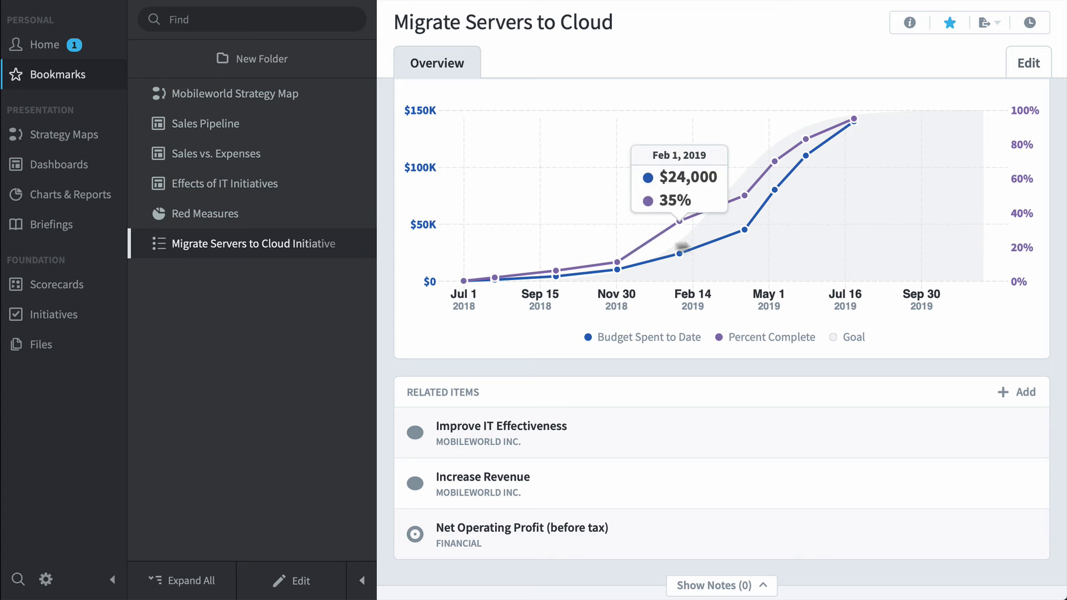
{"action": "left_click", "coordinate": [38, 287]}
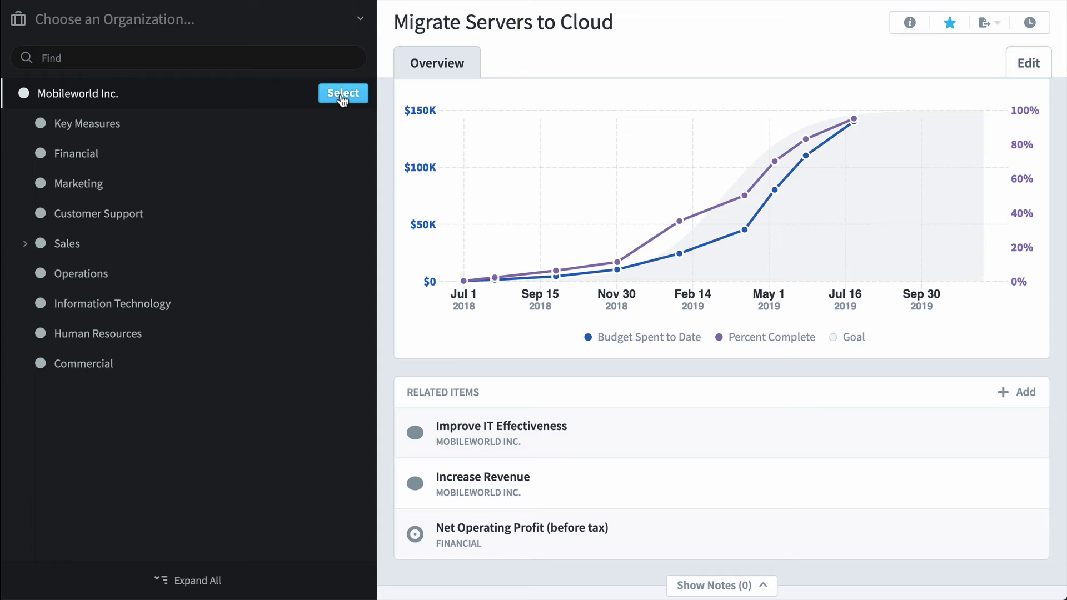
{"action": "left_click", "coordinate": [342, 96]}
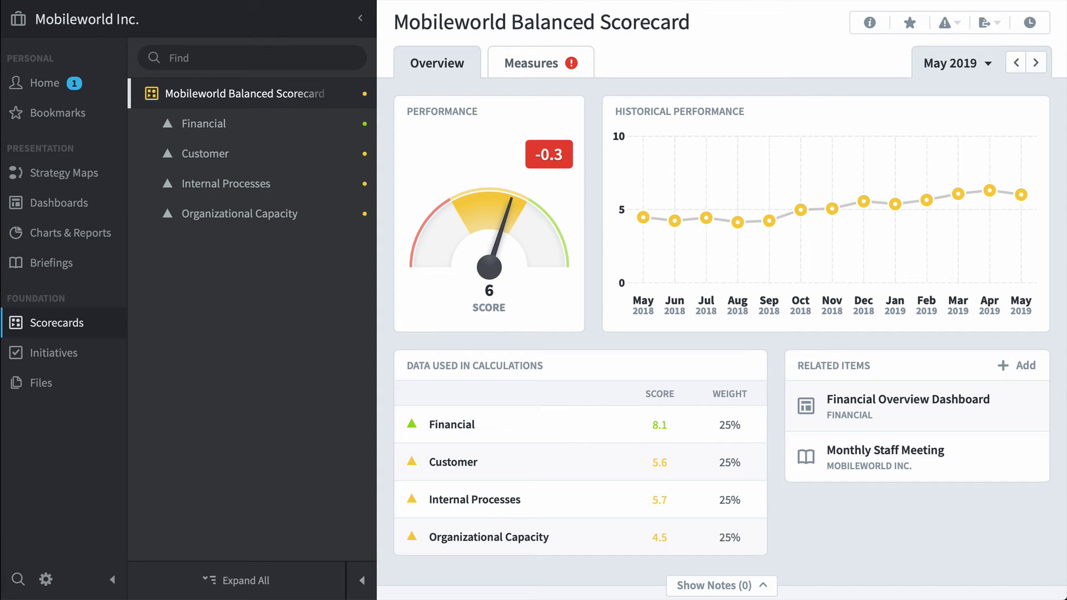
- Drill through Financial and Increase Revenue to the Product Revenue measure ($1.5M, score 10)
{"action": "left_click", "coordinate": [230, 127]}
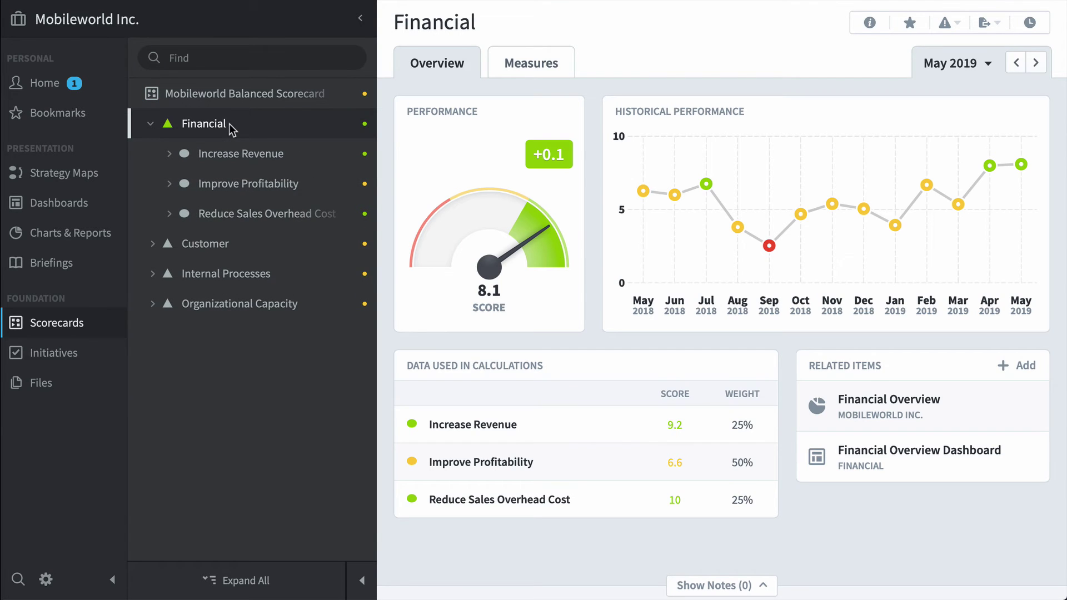
{"action": "left_click", "coordinate": [242, 154]}
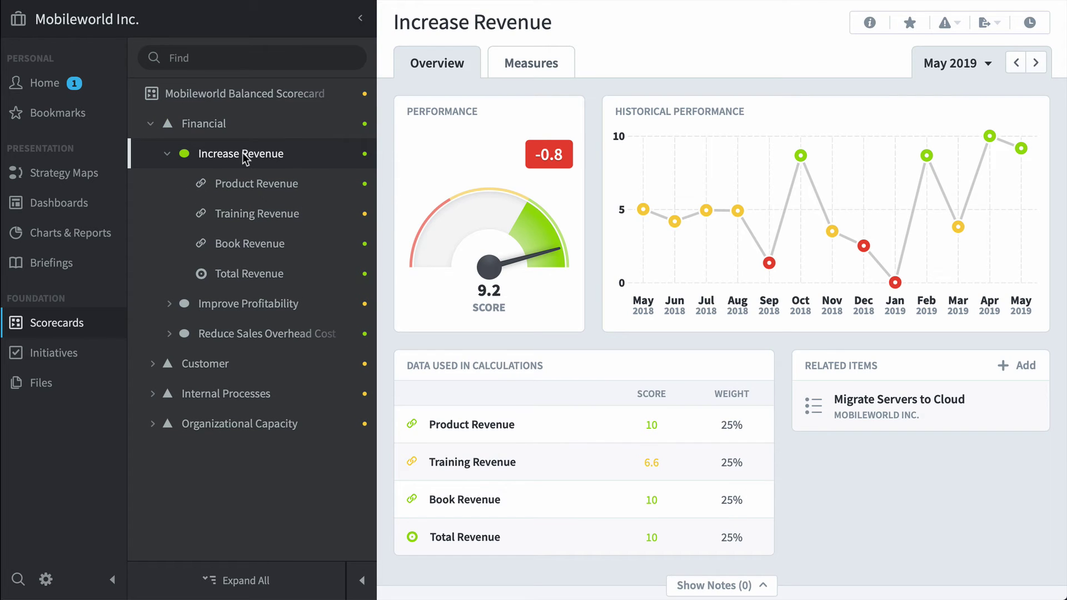
{"action": "left_click", "coordinate": [264, 189]}
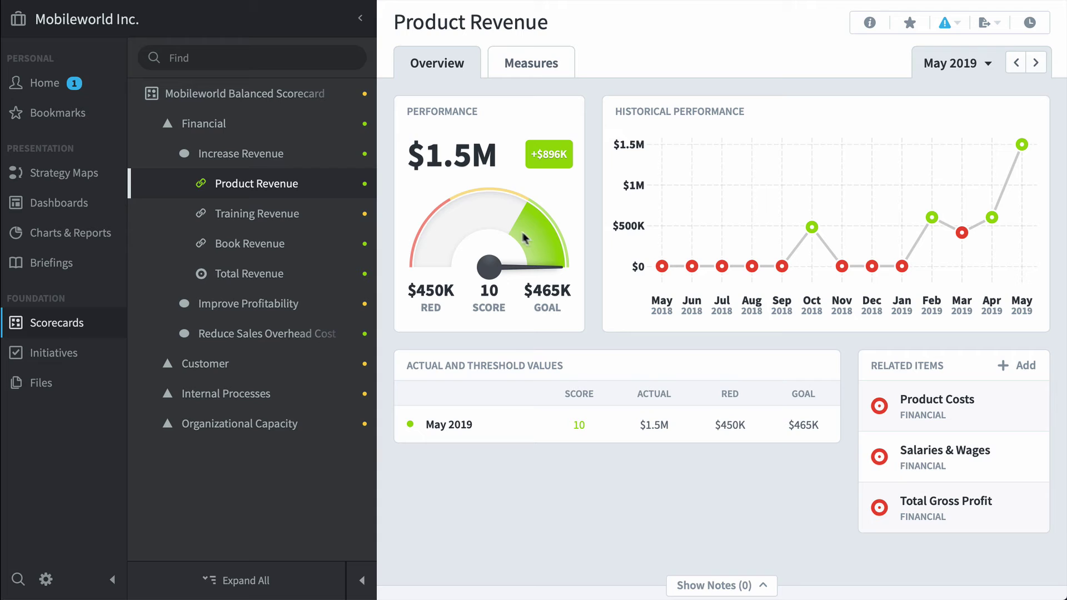
{"action": "mouse_move", "coordinate": [820, 255]}
- Open the Build a SEO Capability initiative and switch the initiatives to the timeline view
{"action": "left_click", "coordinate": [71, 353]}
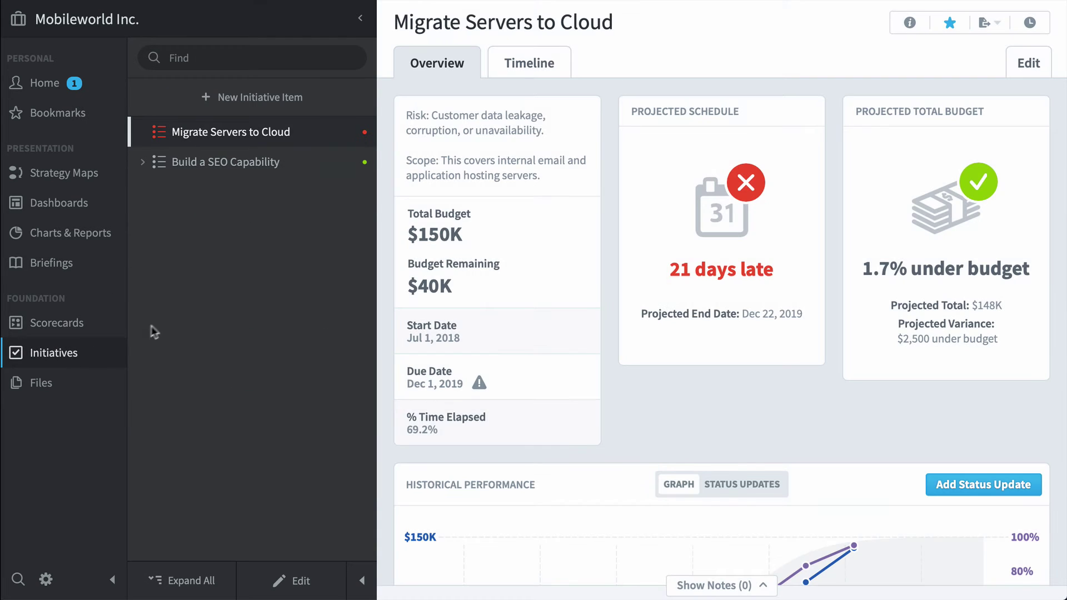
{"action": "left_click", "coordinate": [240, 164]}
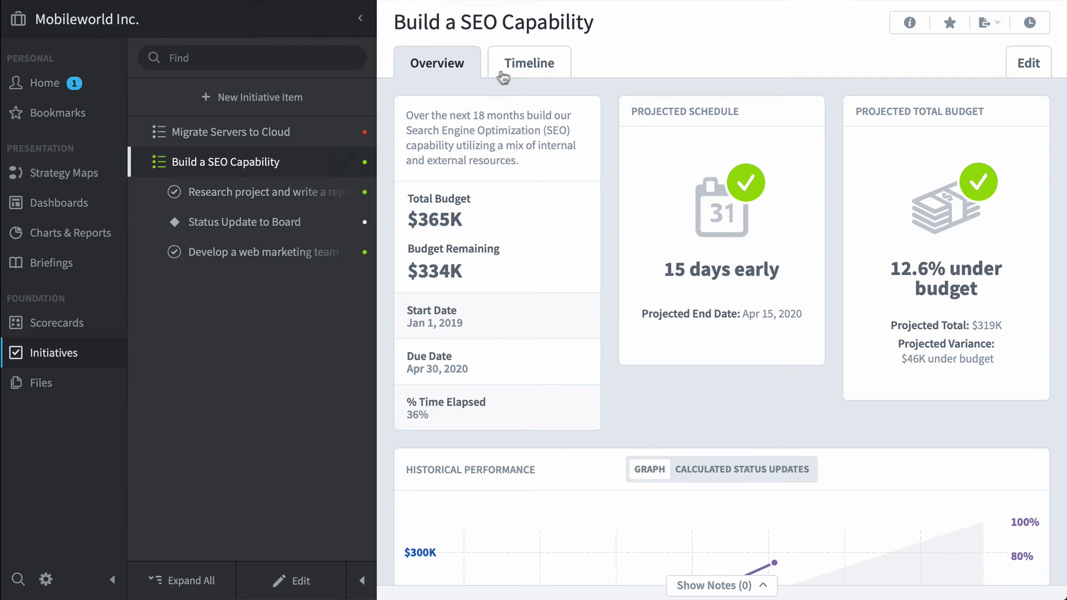
{"action": "left_click", "coordinate": [521, 65]}
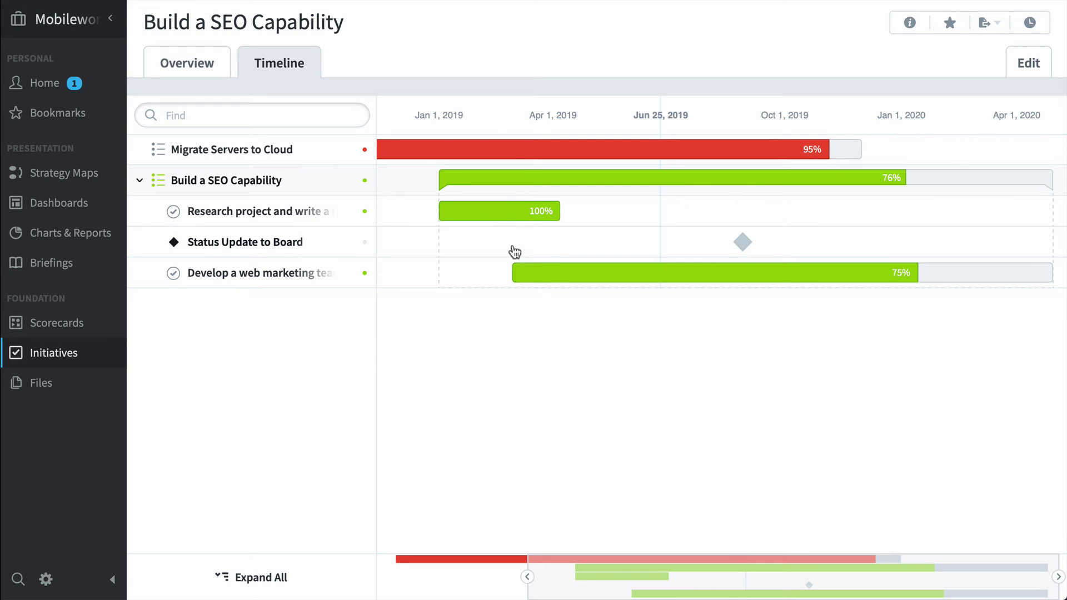
- View the research report and web marketing team items, then return to Build a SEO Capability
{"action": "left_click", "coordinate": [305, 220]}
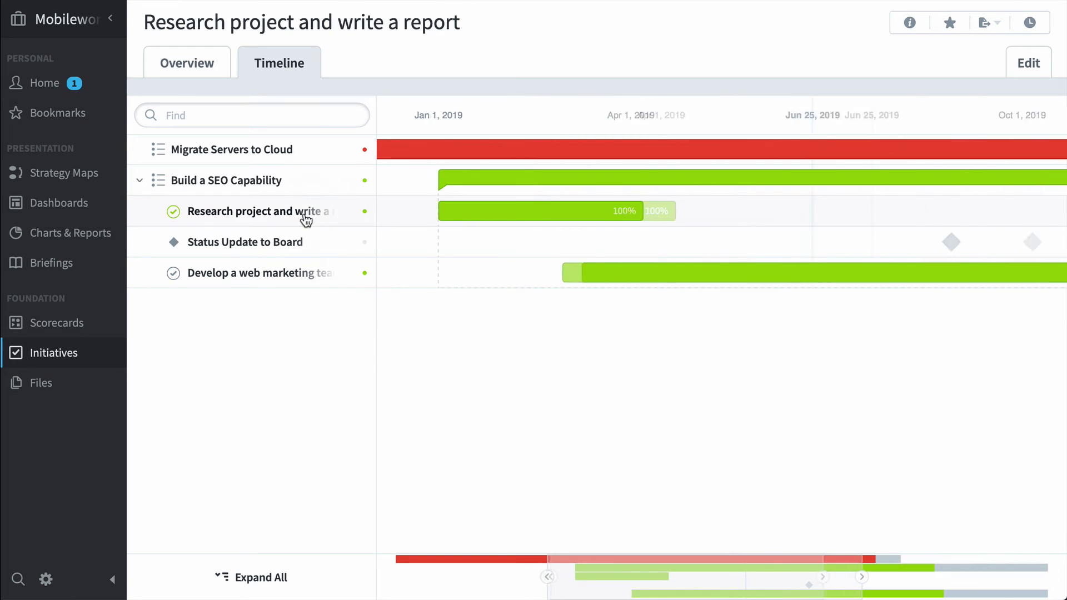
{"action": "left_click", "coordinate": [638, 219]}
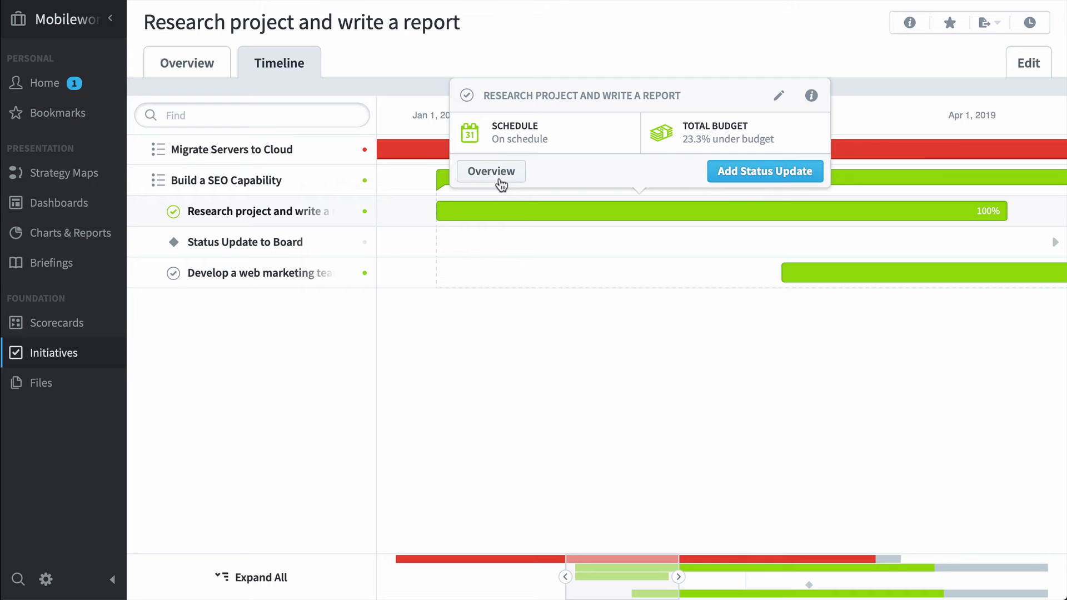
{"action": "left_click", "coordinate": [498, 178]}
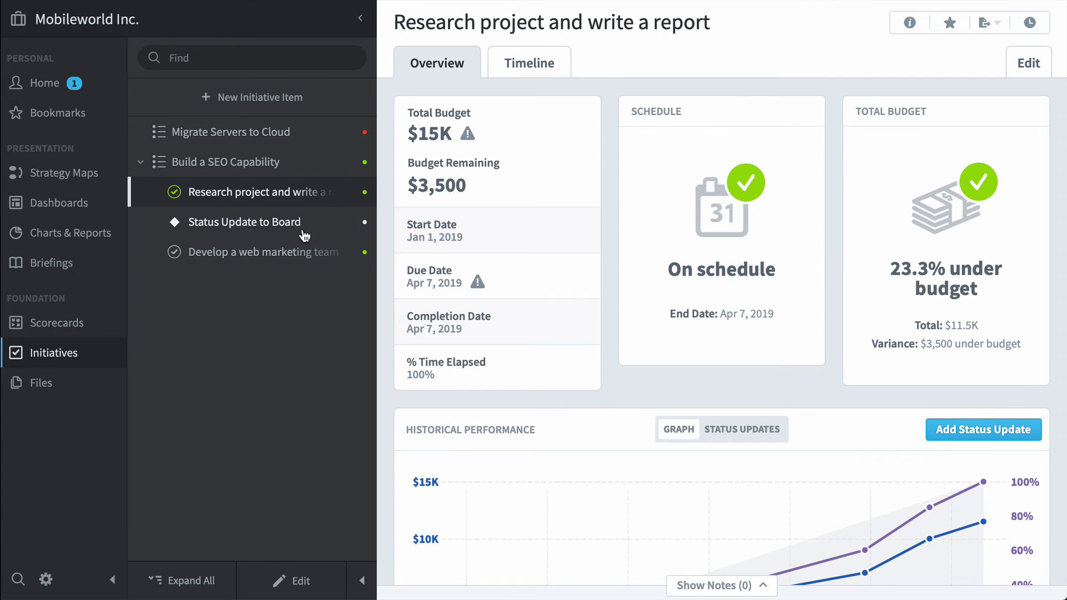
{"action": "left_click", "coordinate": [281, 255]}
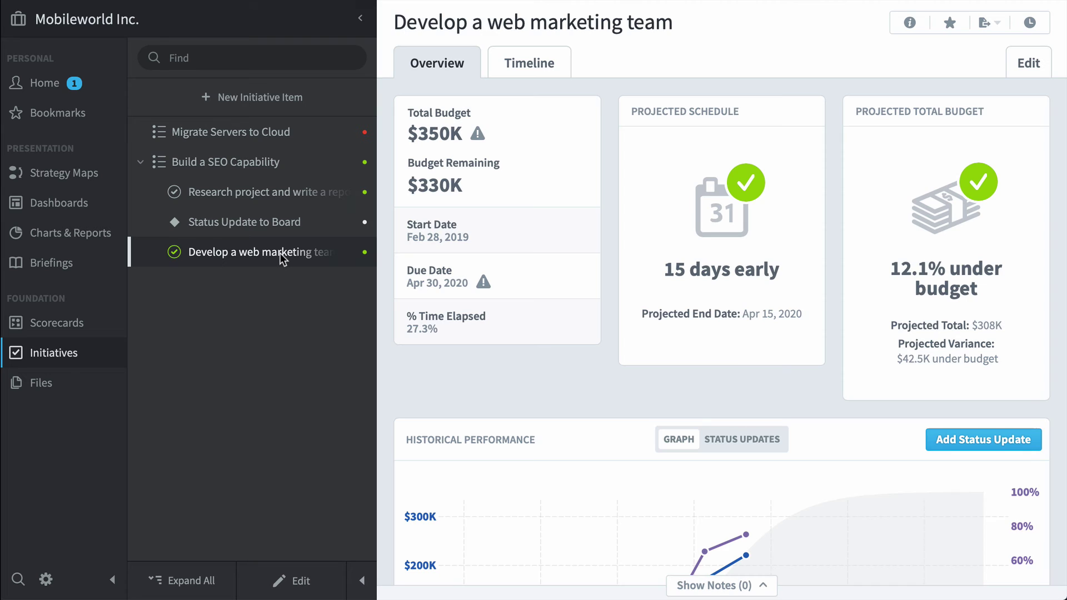
{"action": "left_click", "coordinate": [251, 164]}
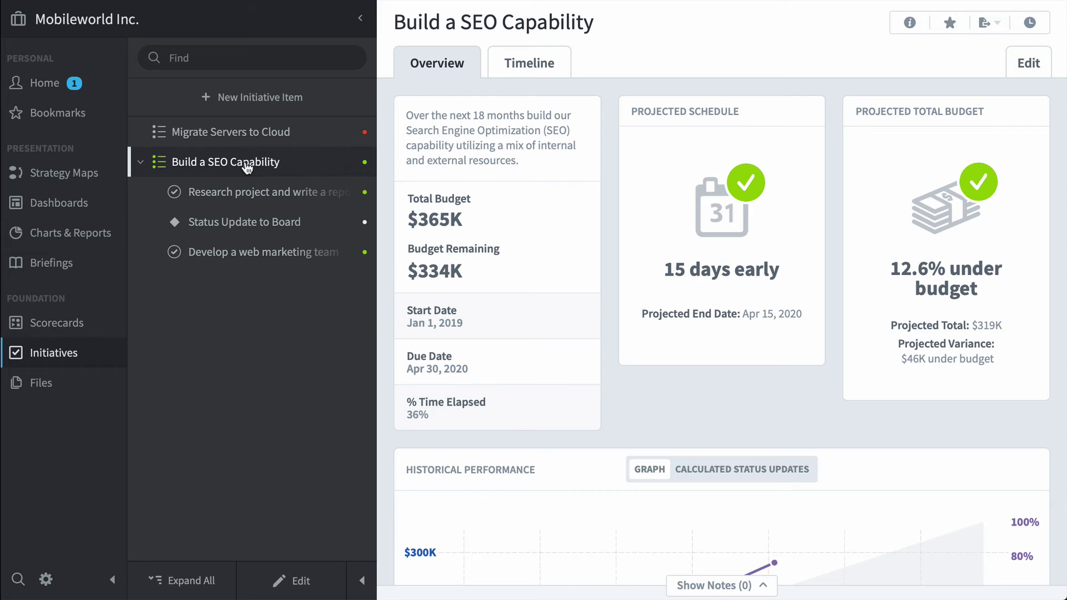
- In Files, view the Logging In guide, then the Logo file (Logo.png, 32.58 KB)
{"action": "left_click", "coordinate": [40, 384]}
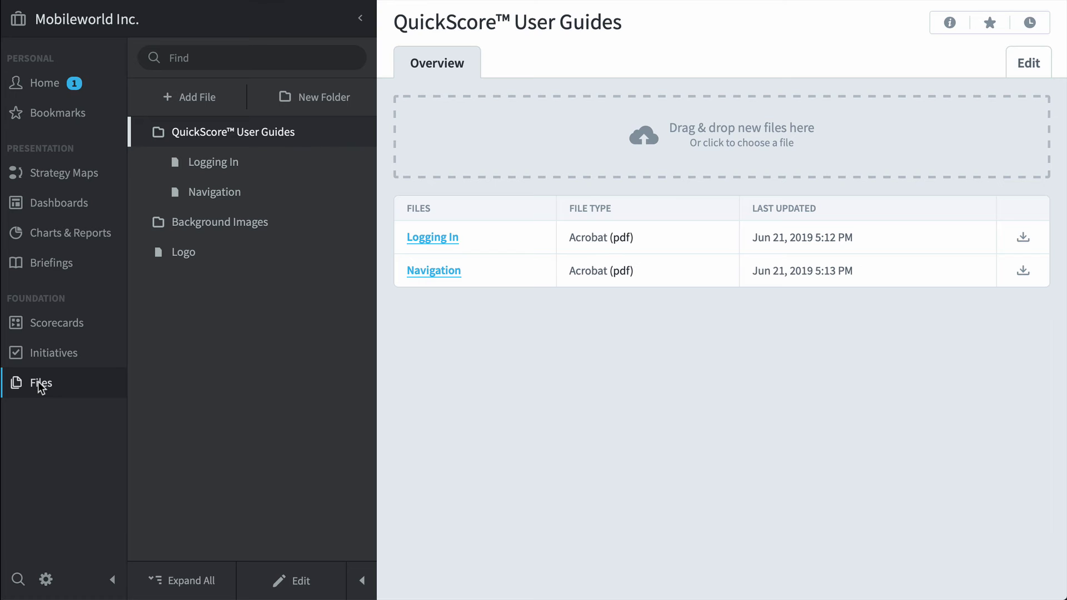
{"action": "left_click", "coordinate": [223, 172]}
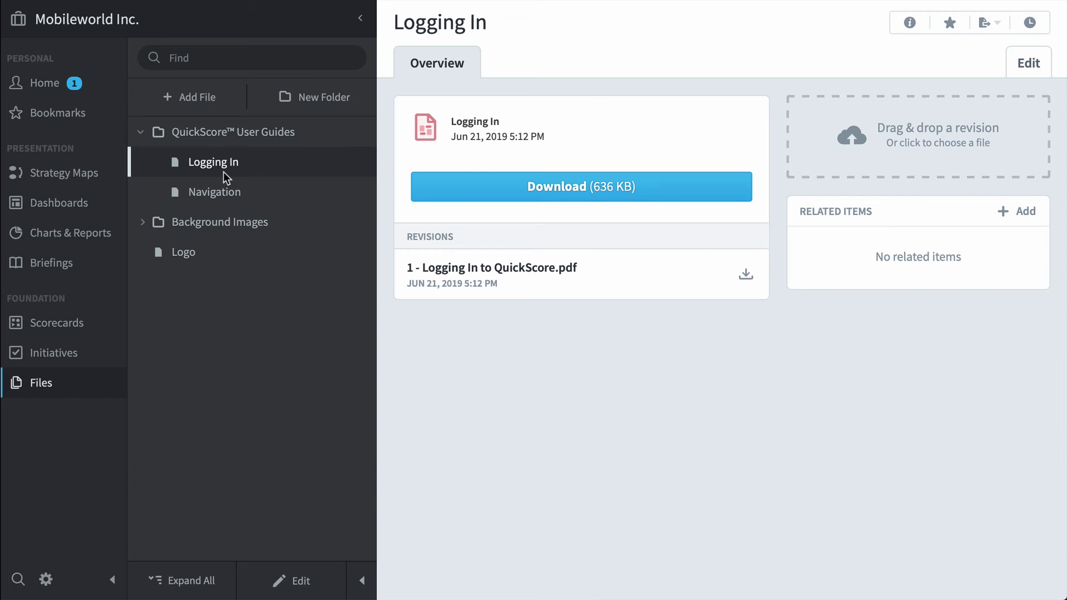
{"action": "left_click", "coordinate": [192, 254]}
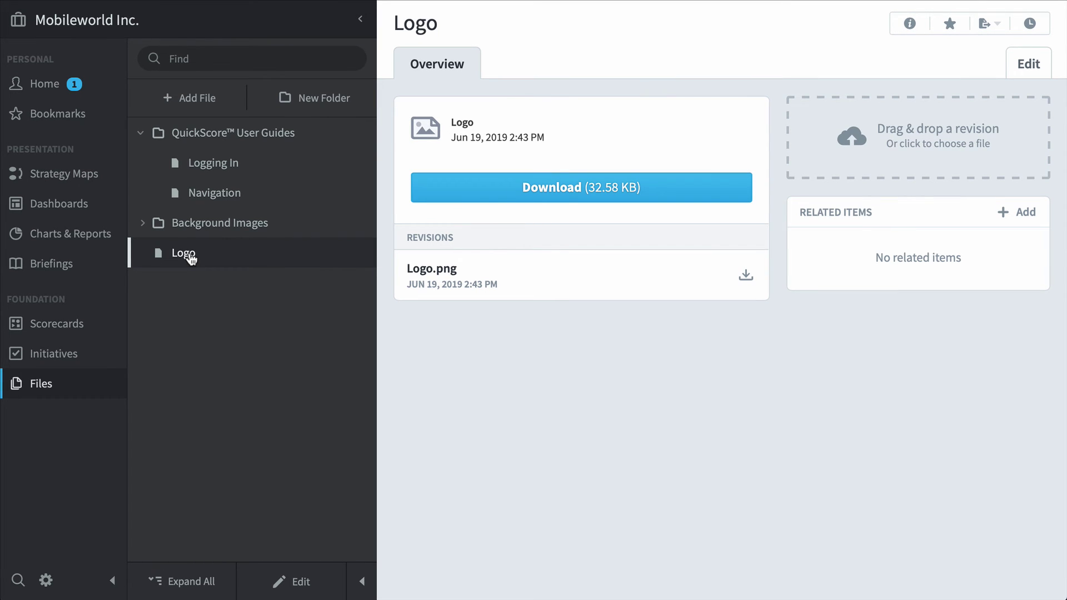
- Open the Improve Customer Retention objective (score 2.2) from the Mobileworld Strategy Map
{"action": "left_click", "coordinate": [62, 179]}
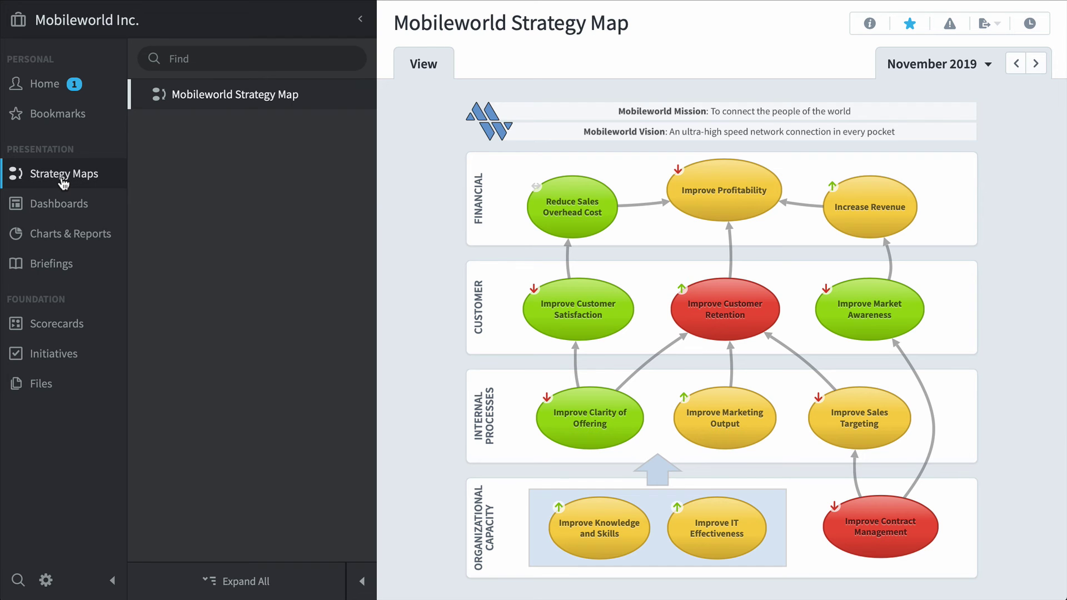
{"action": "left_click", "coordinate": [750, 309]}
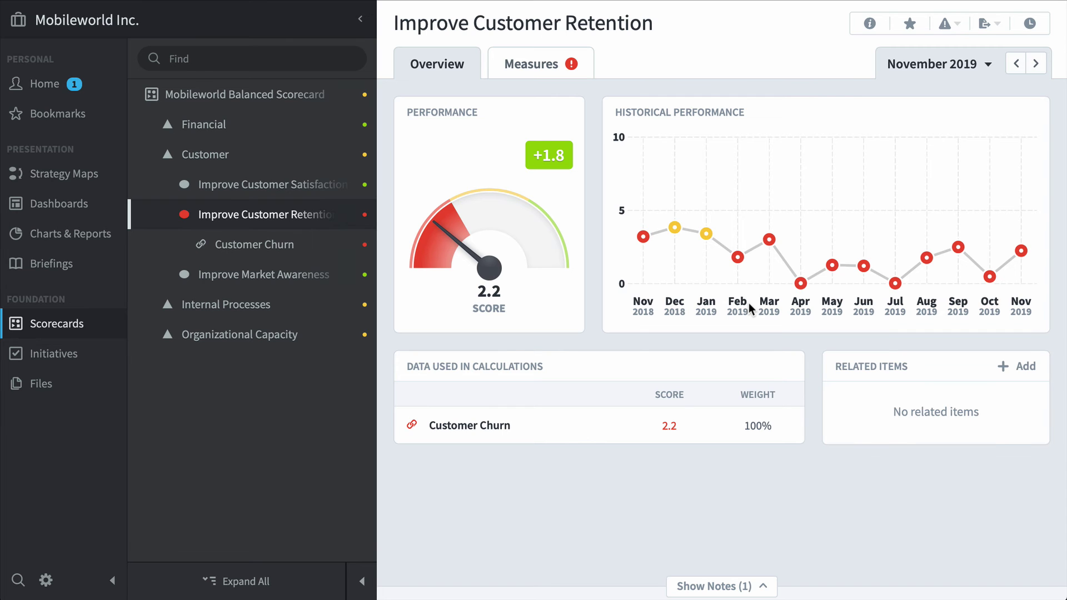
- View the Call Center Status dashboard, zooming its commute map in two levels, then go to Charts & Reports
{"action": "left_click", "coordinate": [89, 205]}
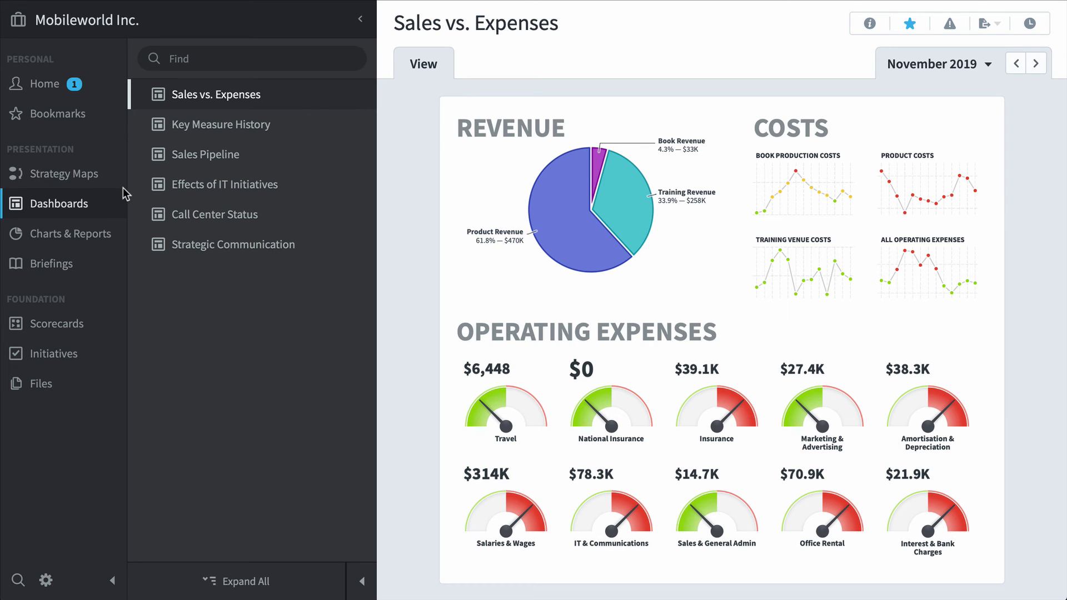
{"action": "left_click", "coordinate": [230, 215]}
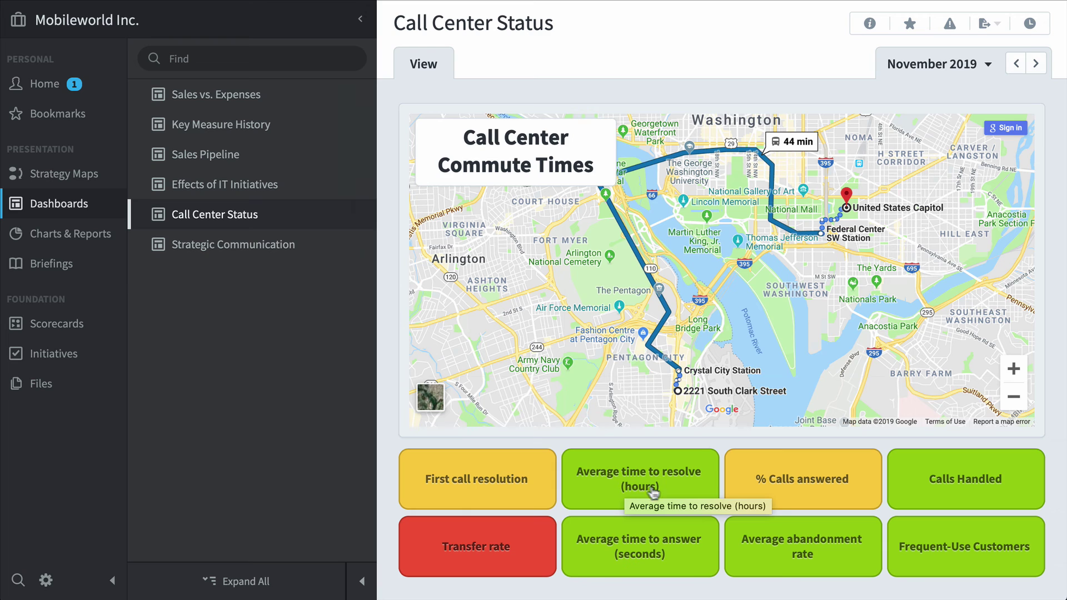
{"action": "left_click", "coordinate": [1013, 369]}
{"action": "left_click", "coordinate": [1013, 369]}
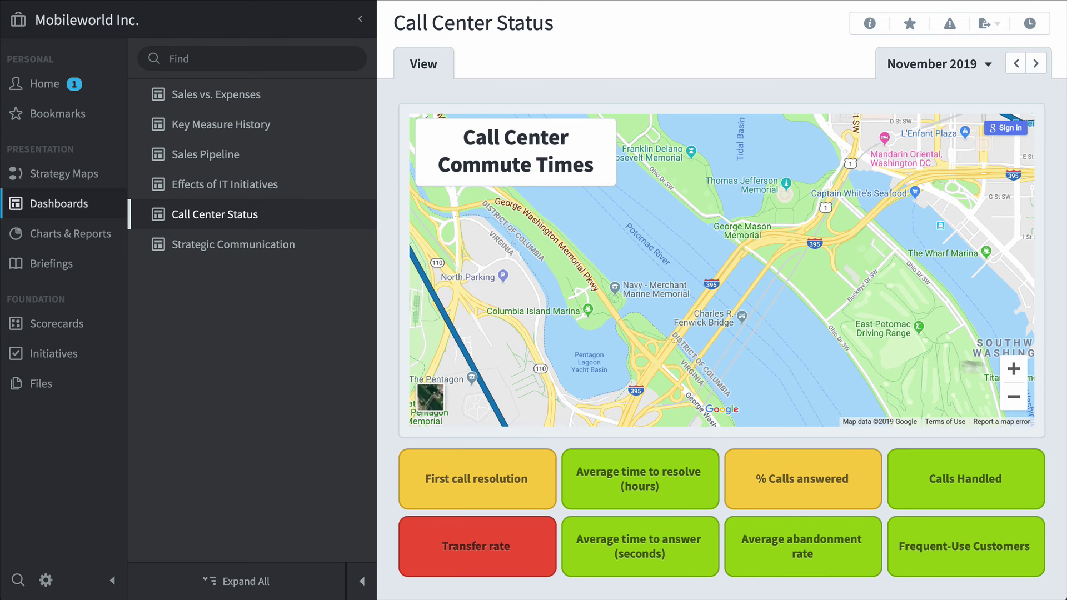
{"action": "left_click", "coordinate": [78, 235]}
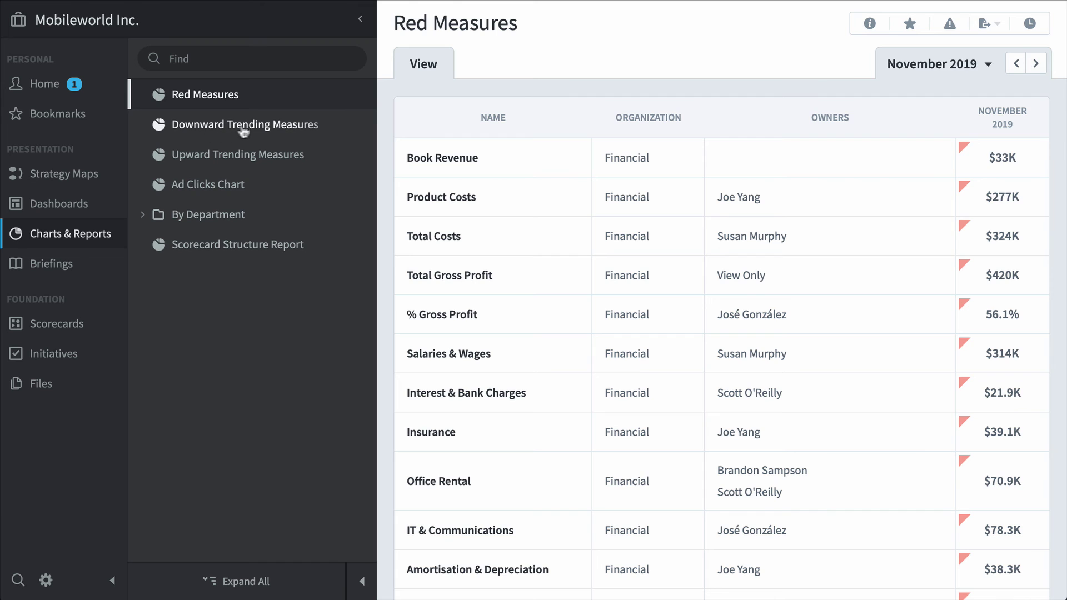
- View the Downward Trending Measures report, then open the Monthly Staff Meeting briefing
{"action": "left_click", "coordinate": [288, 125]}
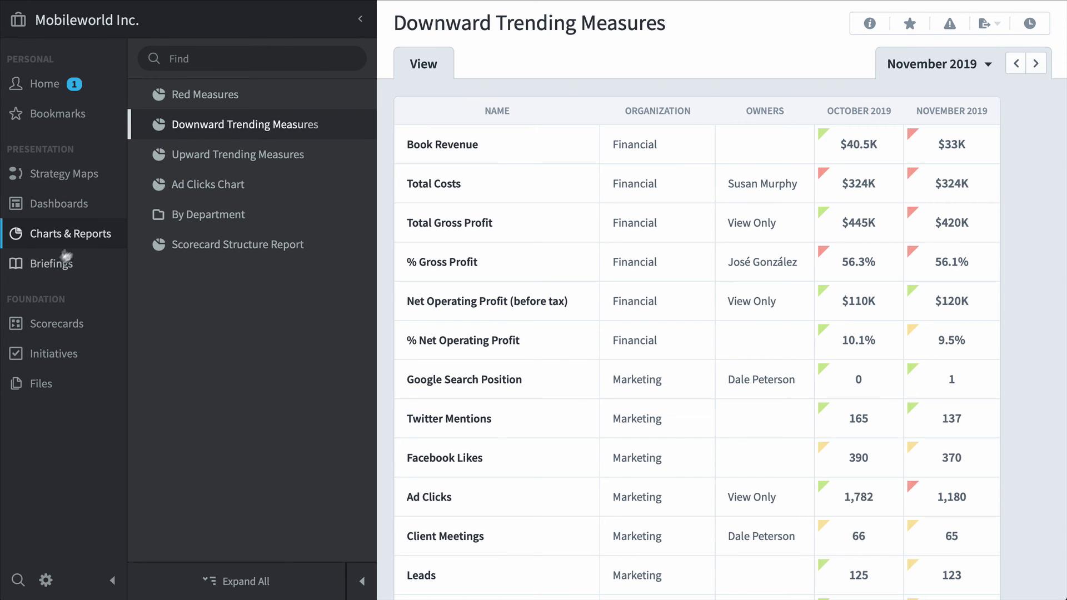
{"action": "left_click", "coordinate": [52, 265]}
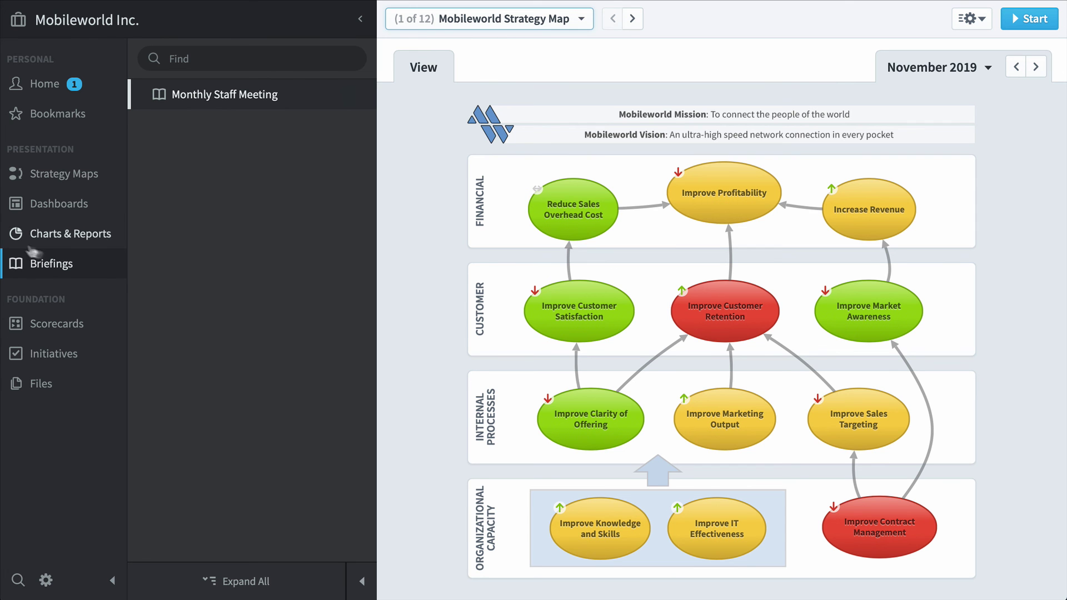
- Start presenting the briefing and advance through Key Measure History to the Sales Pipeline slide
{"action": "left_click", "coordinate": [1033, 20]}
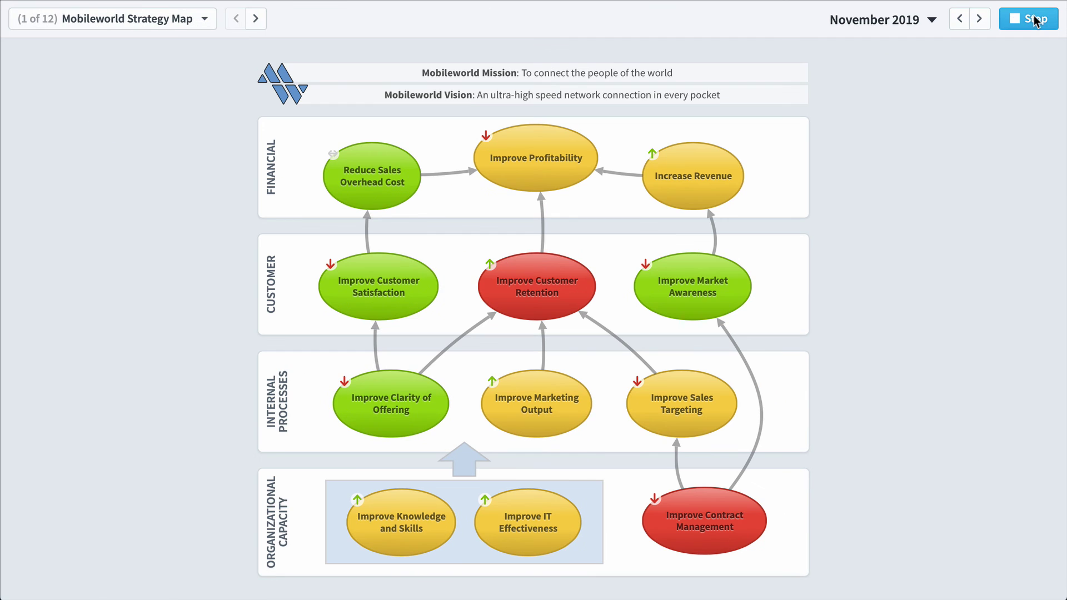
{"action": "left_click", "coordinate": [259, 19]}
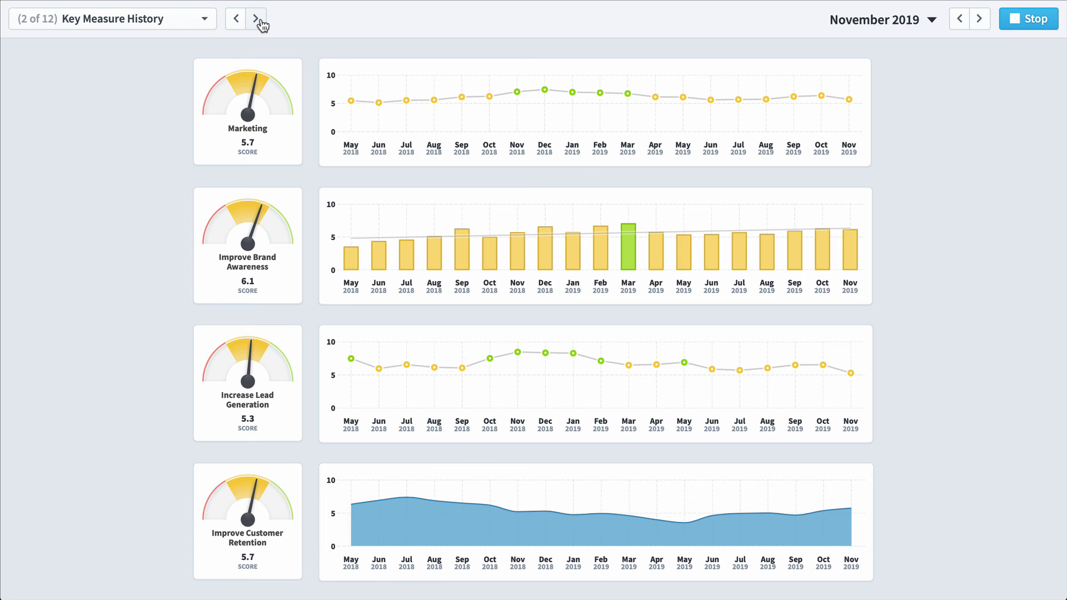
{"action": "left_click", "coordinate": [256, 18]}
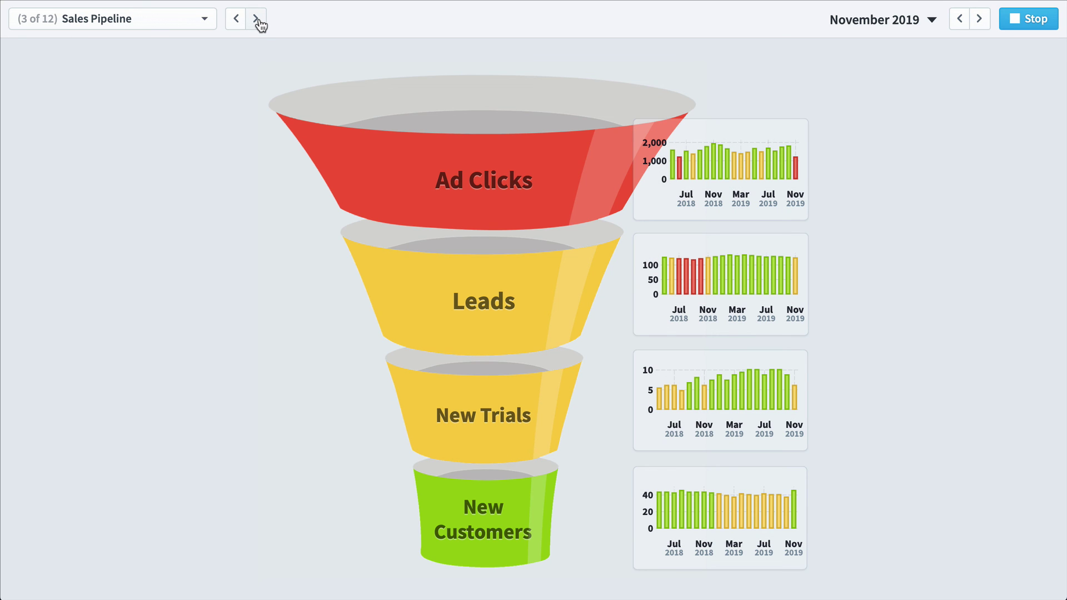
- Drill into the Ad Clicks, Leads and New Trials scorecards, then resume to Effects of IT Initiatives
{"action": "left_click", "coordinate": [487, 182]}
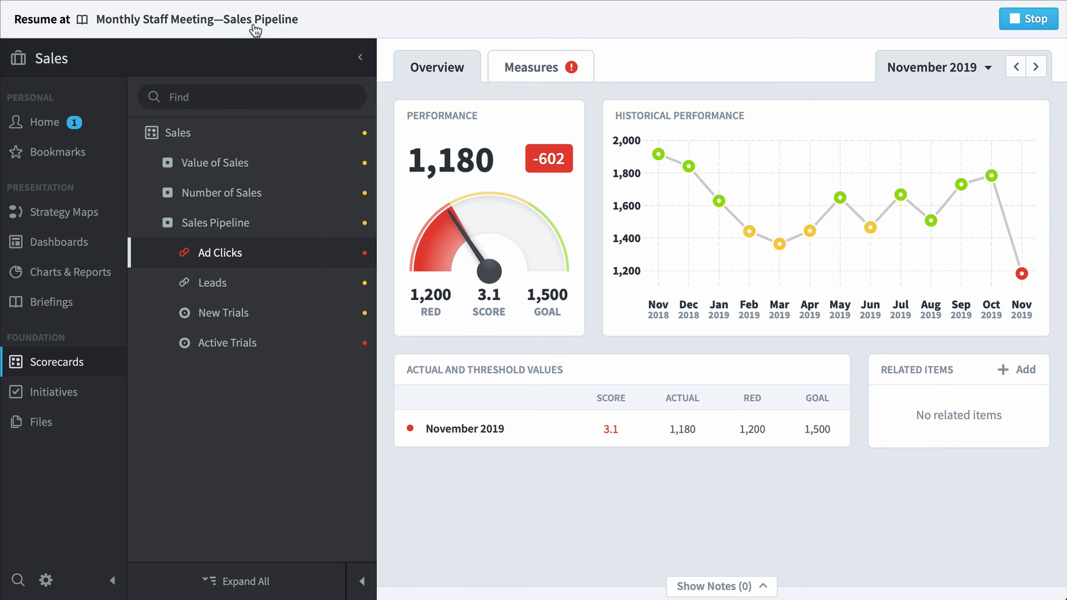
{"action": "left_click", "coordinate": [227, 284]}
{"action": "left_click", "coordinate": [236, 316]}
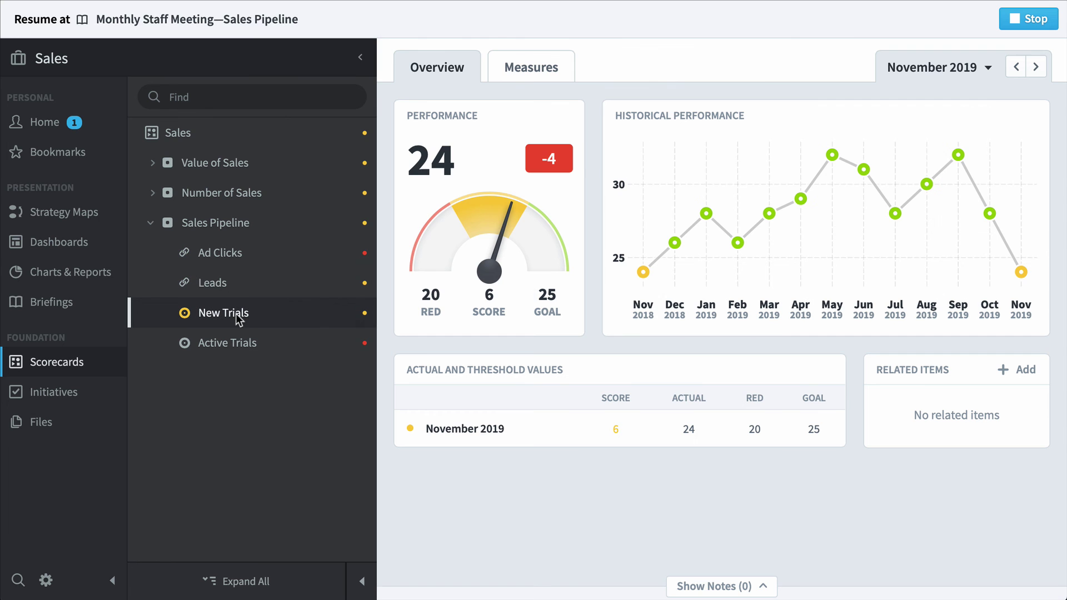
{"action": "left_click", "coordinate": [236, 20]}
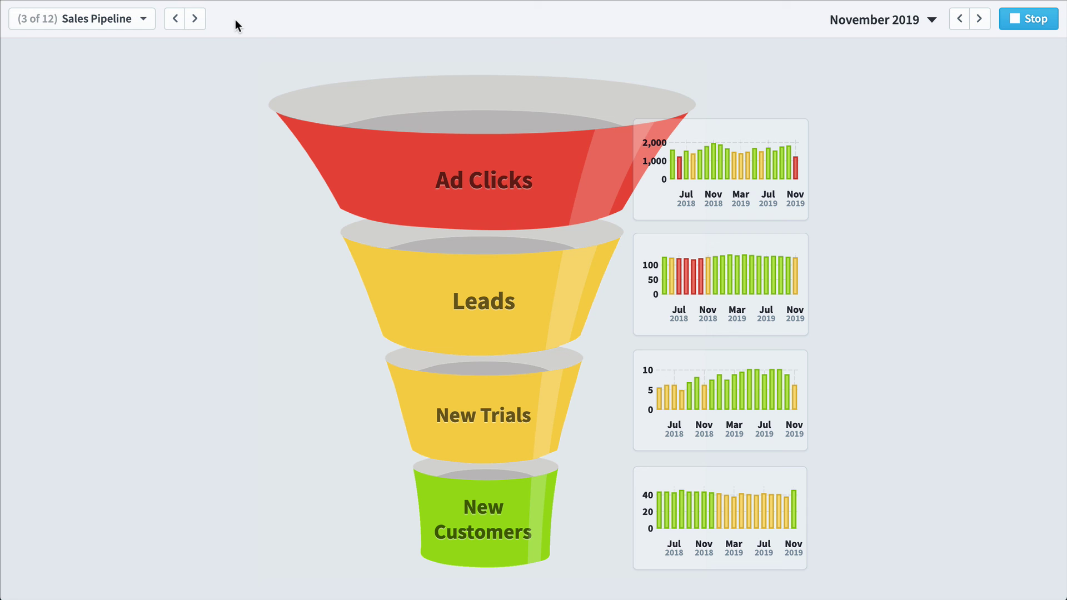
{"action": "left_click", "coordinate": [200, 25]}
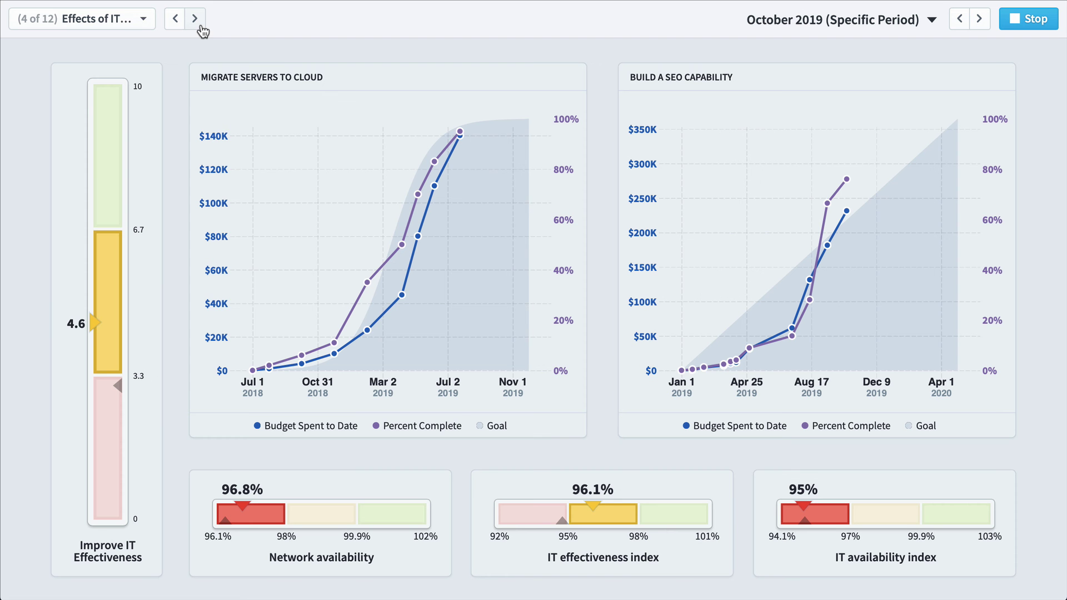